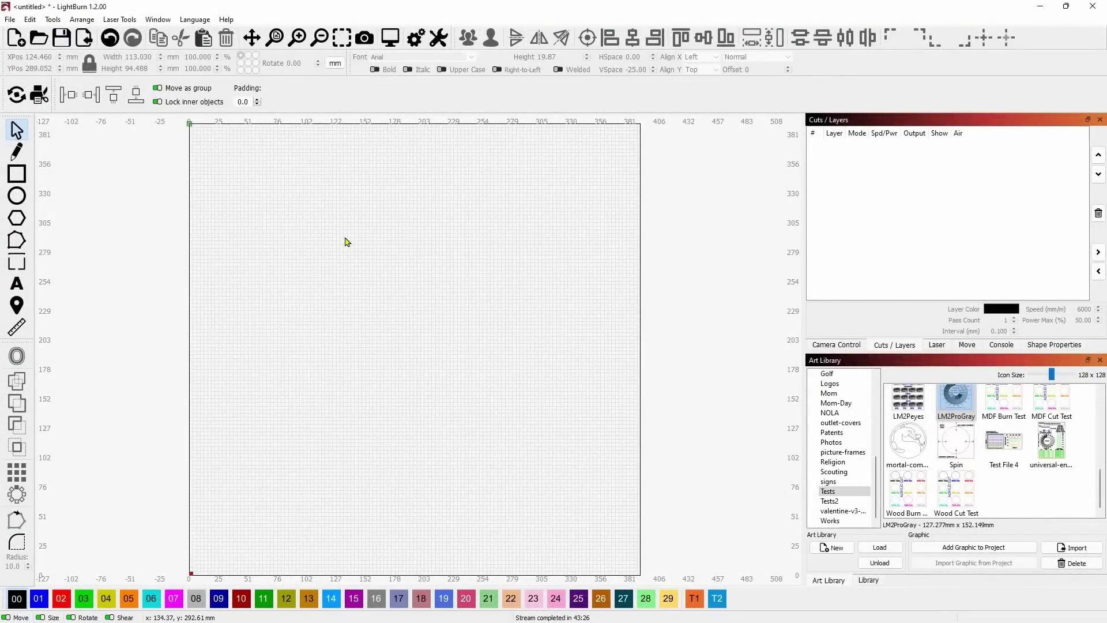
Draw a roughly 78 mm square near the canvas centre, creating layer C00 as a Fill
left_click(20, 176)
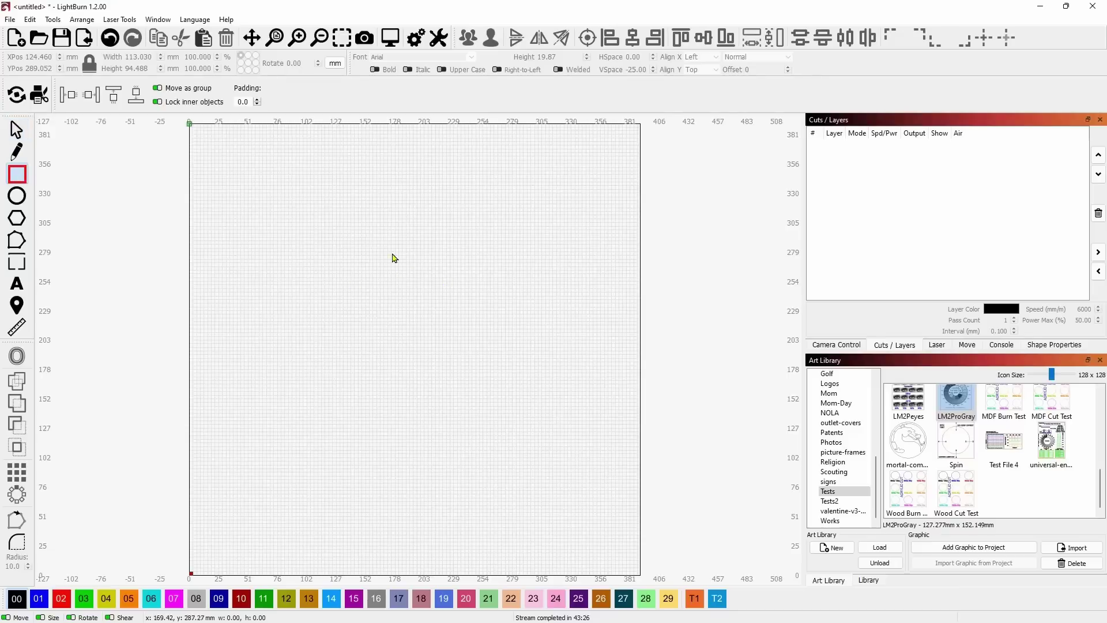
left_click_drag(380, 235, 472, 326)
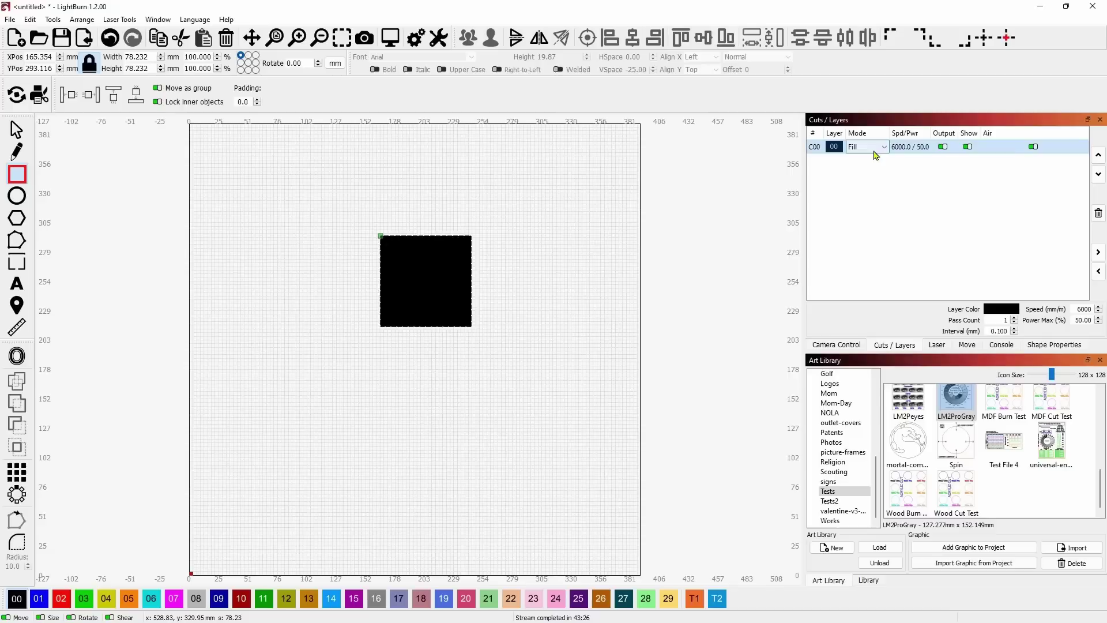
left_click(16, 130)
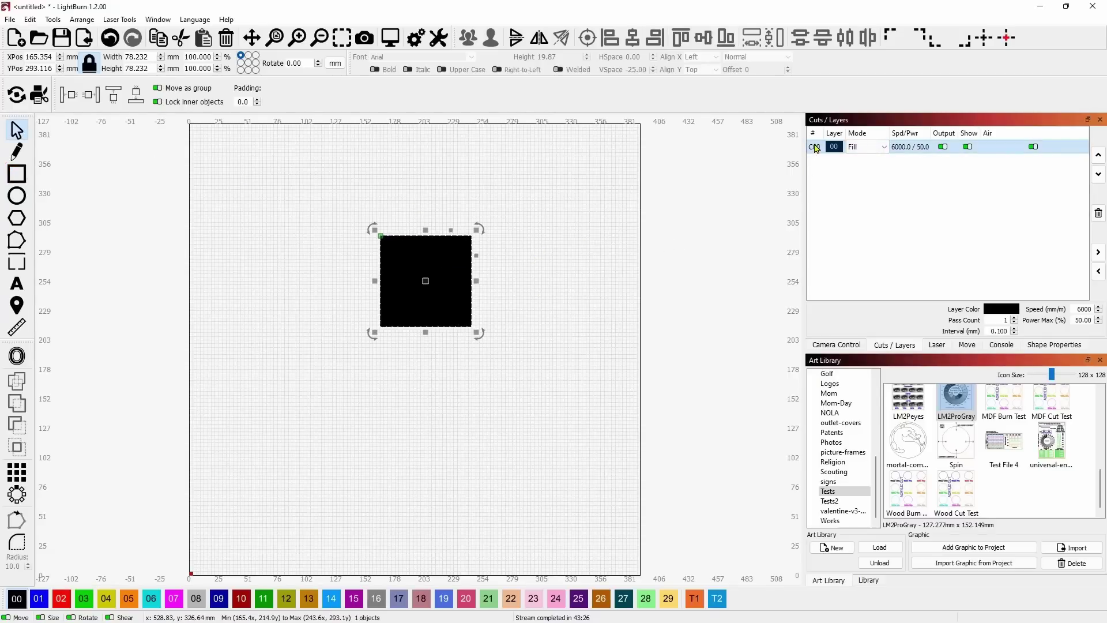
In layer C00's cut settings, keep the mode on Fill and switch Cross-Hatch off
double_click(819, 148)
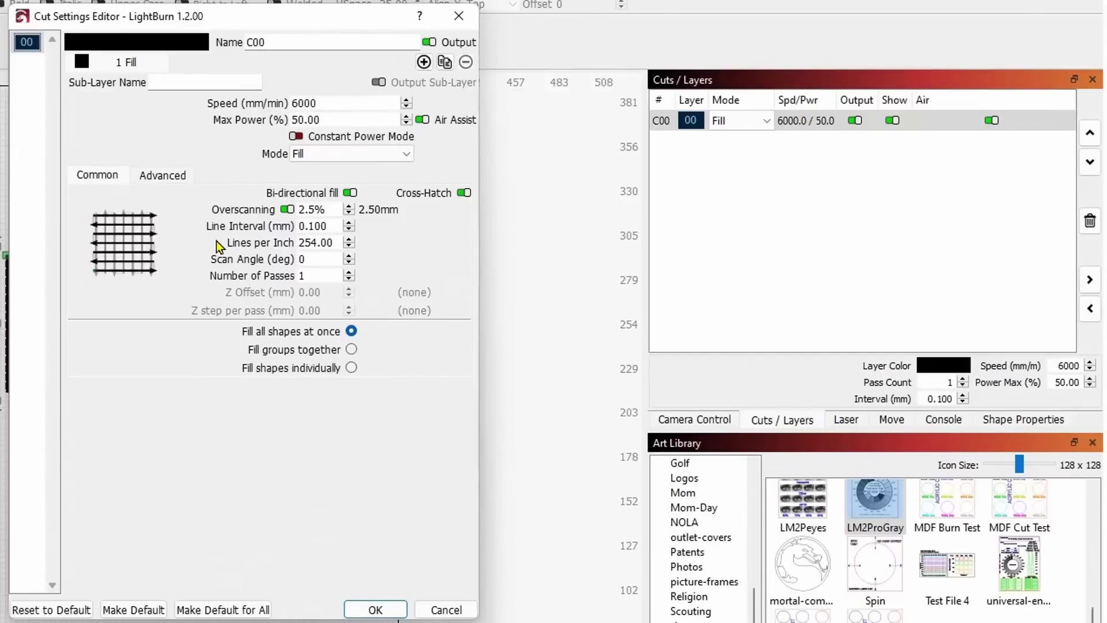
left_click(400, 155)
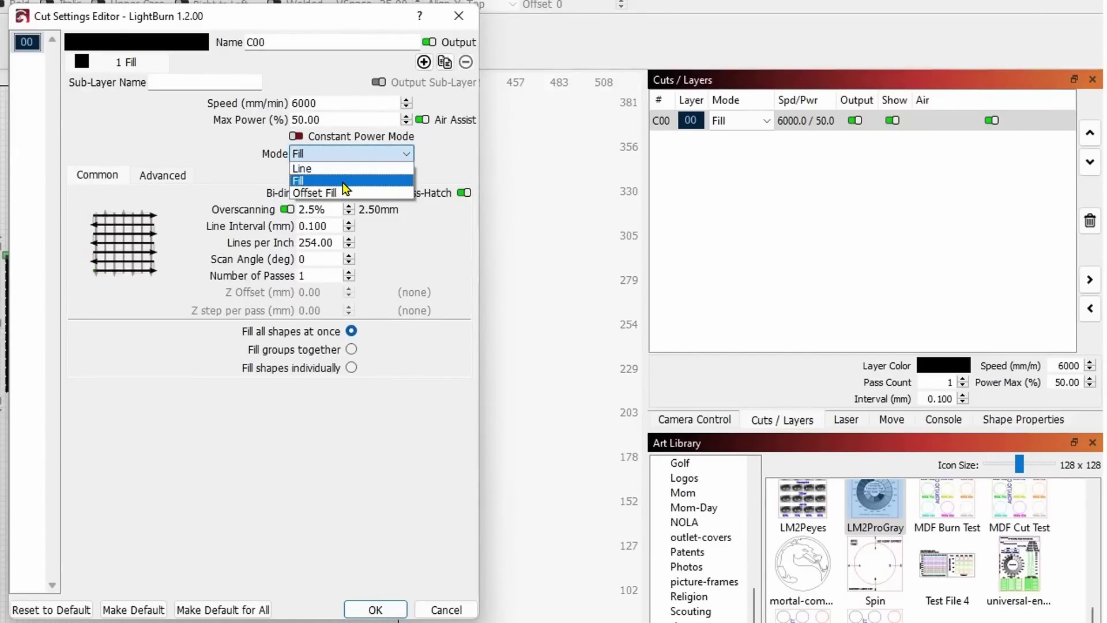
left_click(195, 137)
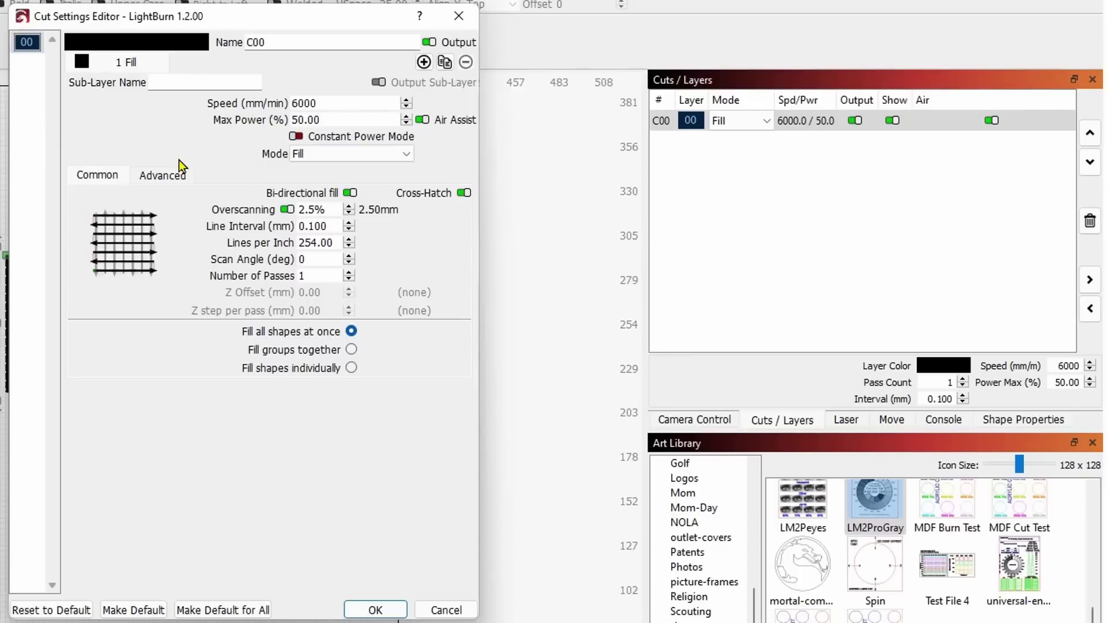
left_click(465, 192)
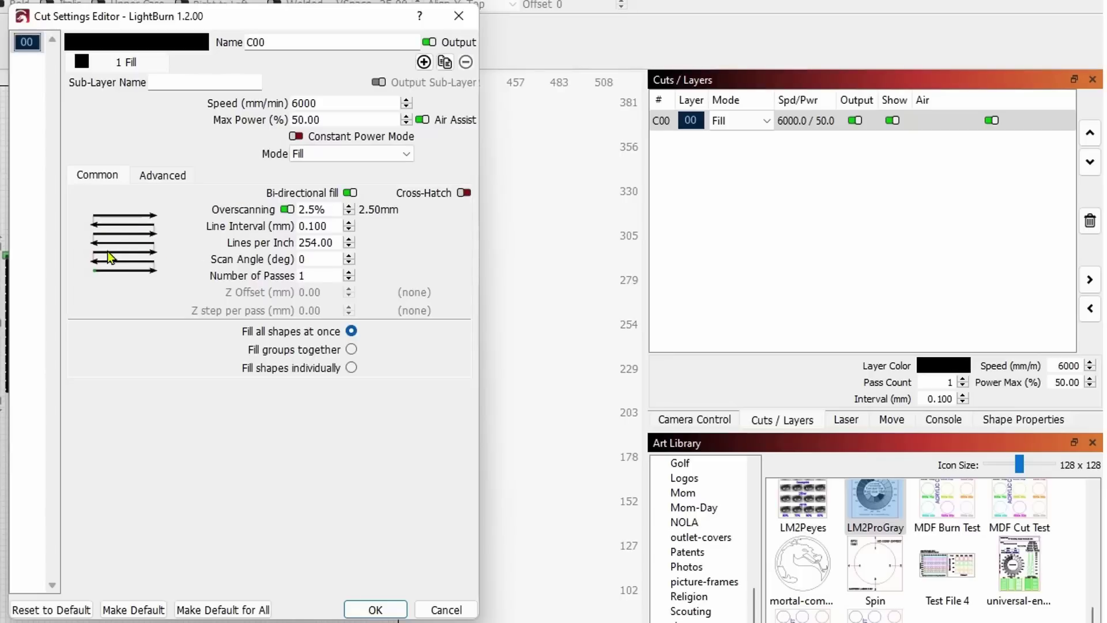
double_click(313, 255)
Name the first sub-layer '1st Pass' and set its Max Power to 70%
left_click(173, 82)
type("1st Pass")
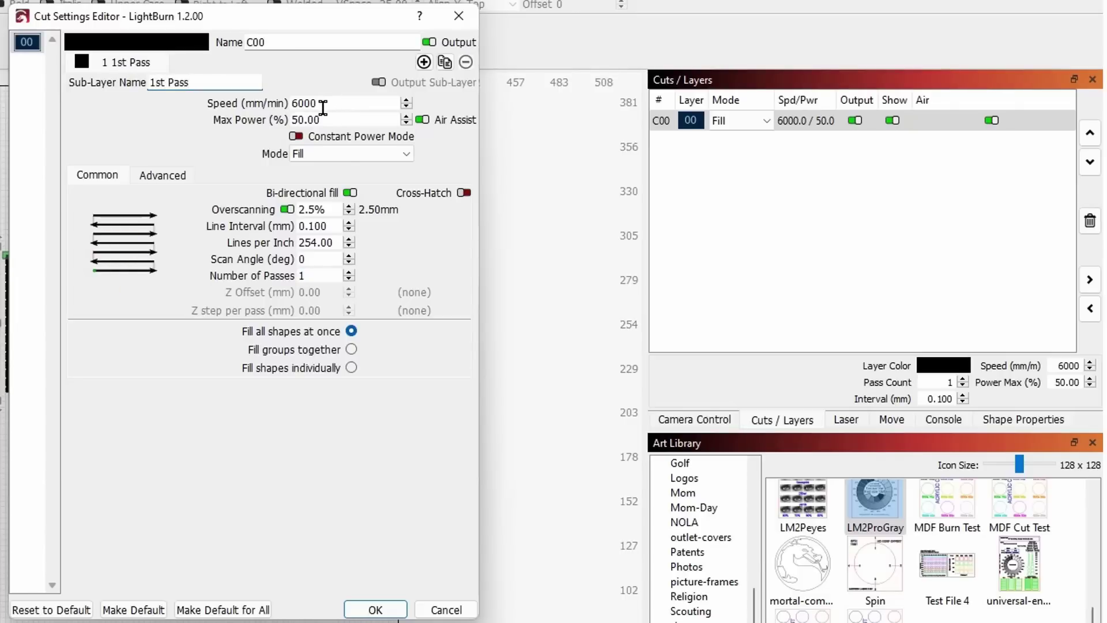
left_click_drag(319, 120, 273, 123)
type("70")
left_click(334, 104)
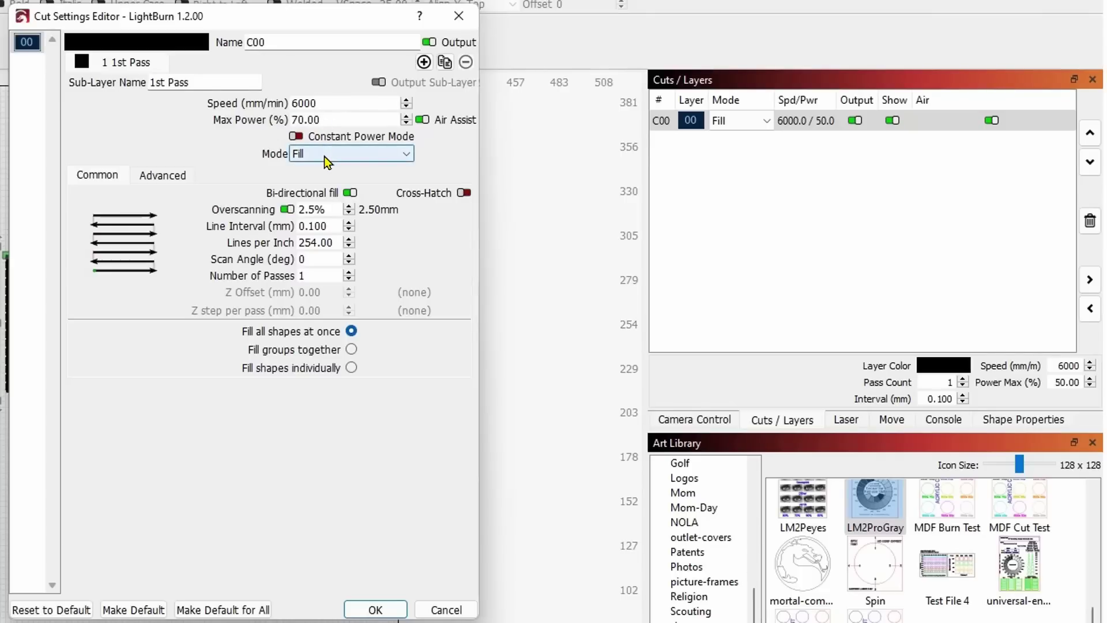
Add a second sub-layer set to Fill with a 90° scan angle
left_click(424, 62)
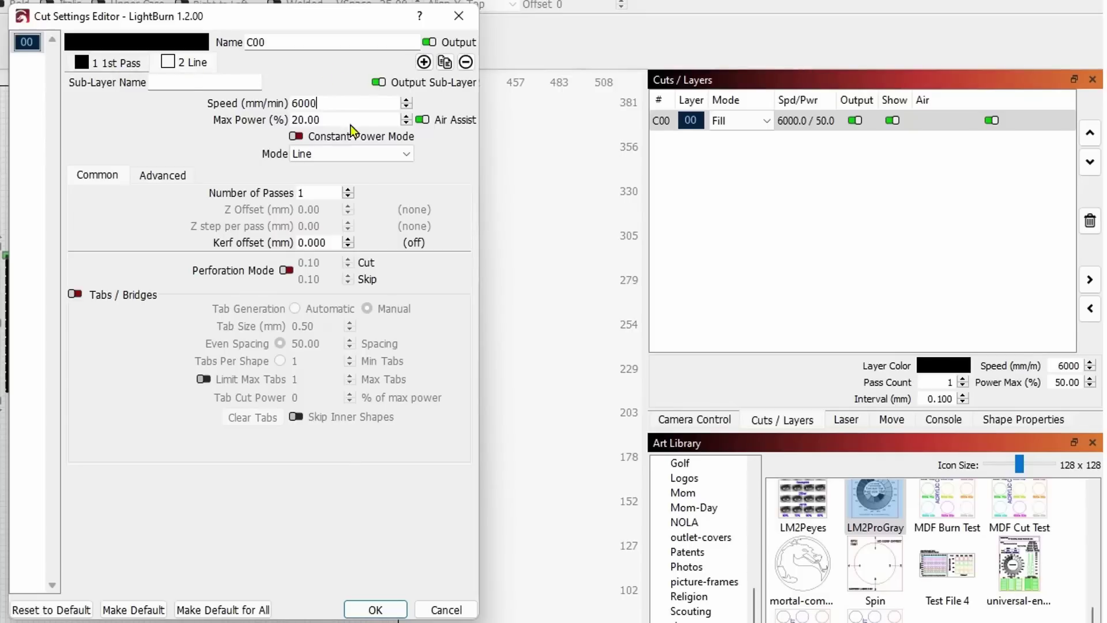
left_click(366, 155)
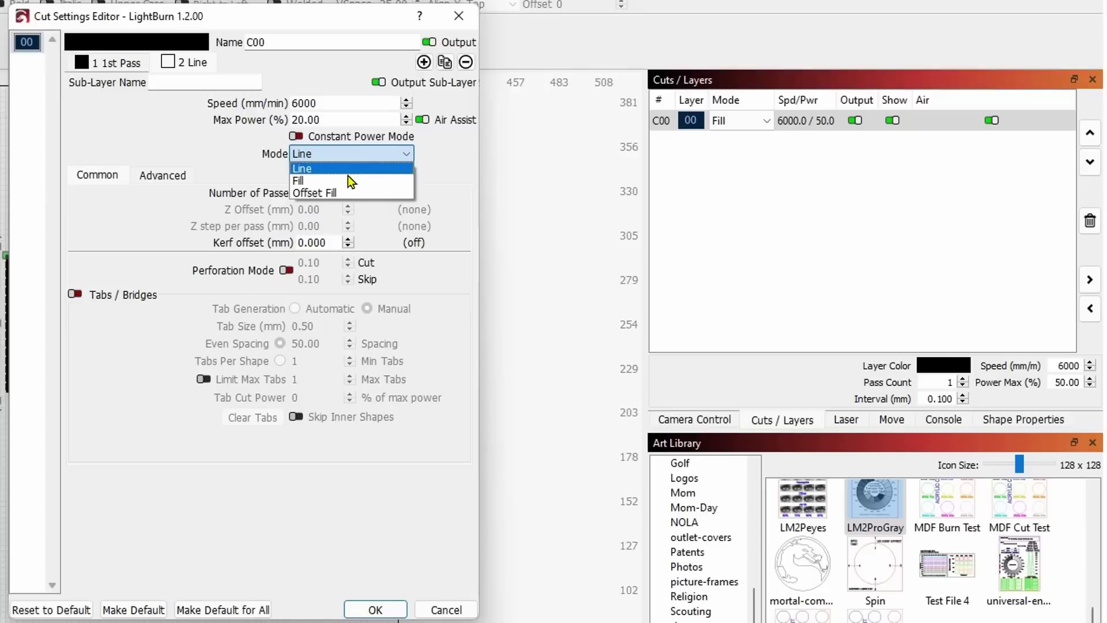
left_click(348, 180)
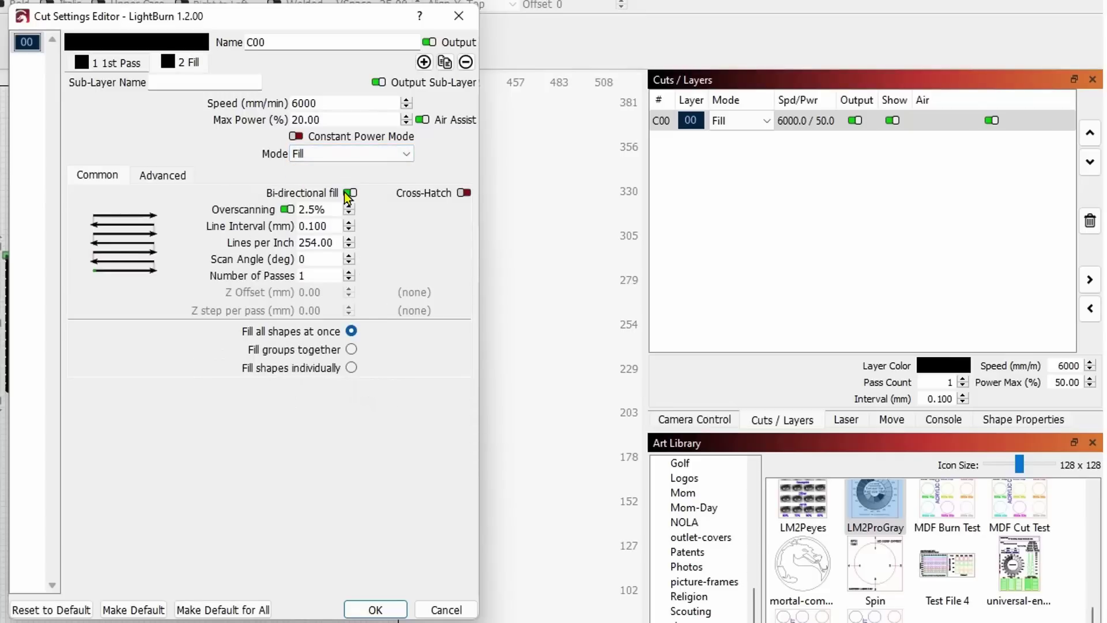
left_click(323, 261)
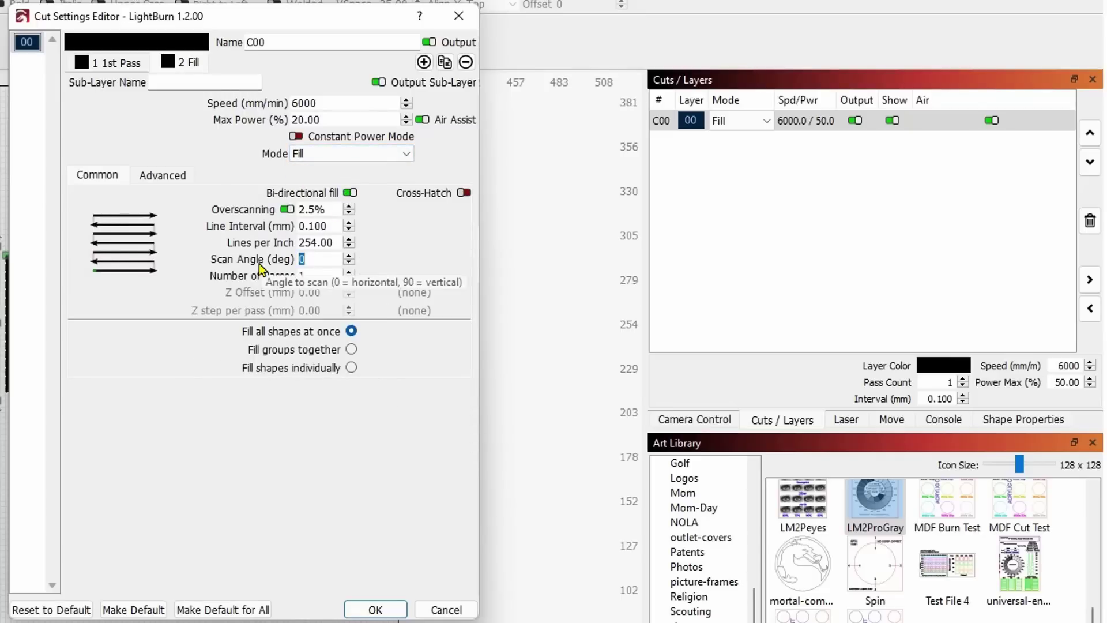
type("90")
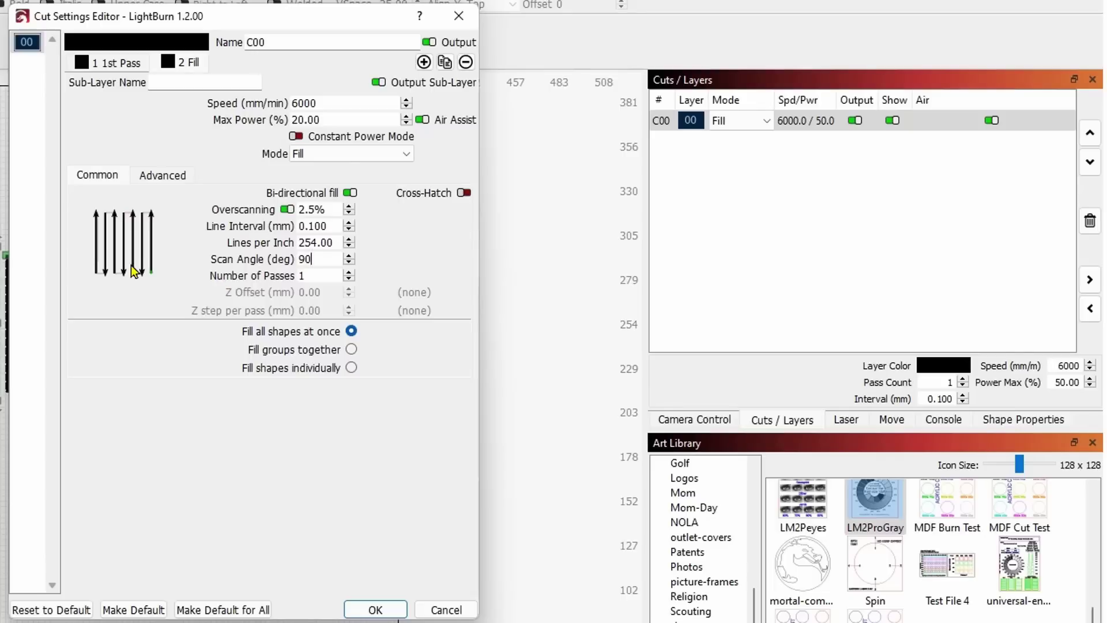
Turn Cross-Hatch off on the 1st Pass fill and compare the two sub-layers
left_click(91, 64)
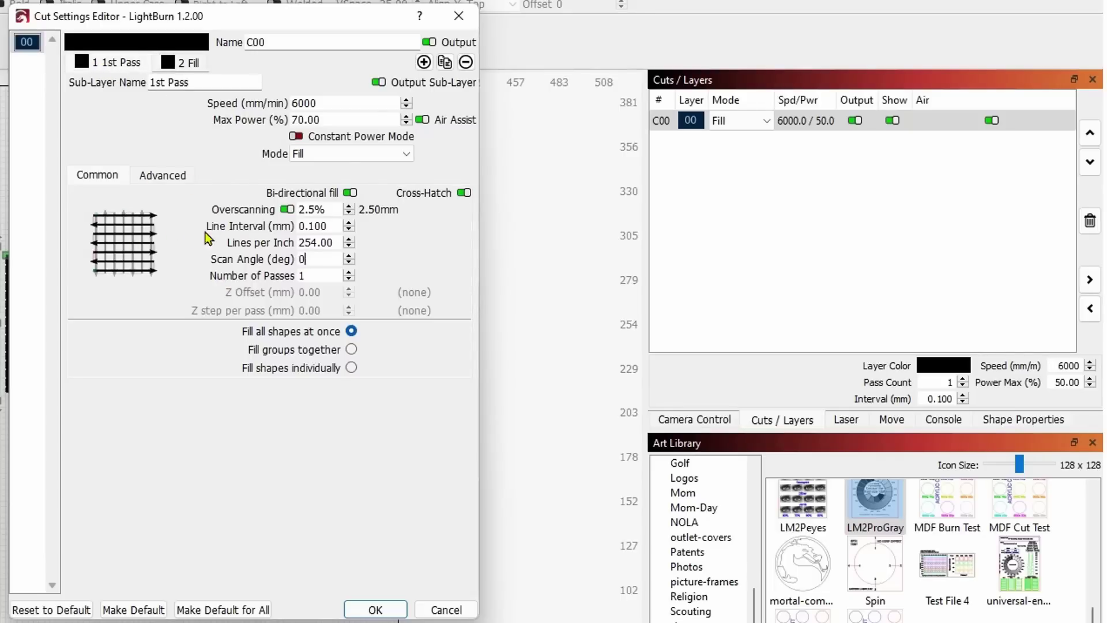
left_click(465, 194)
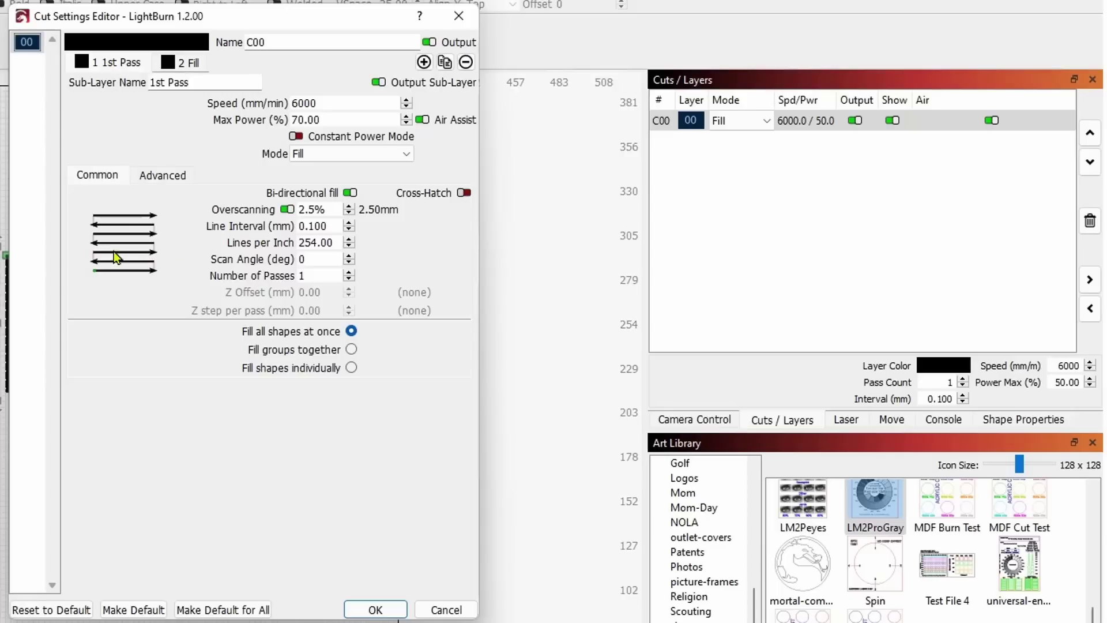
left_click(186, 63)
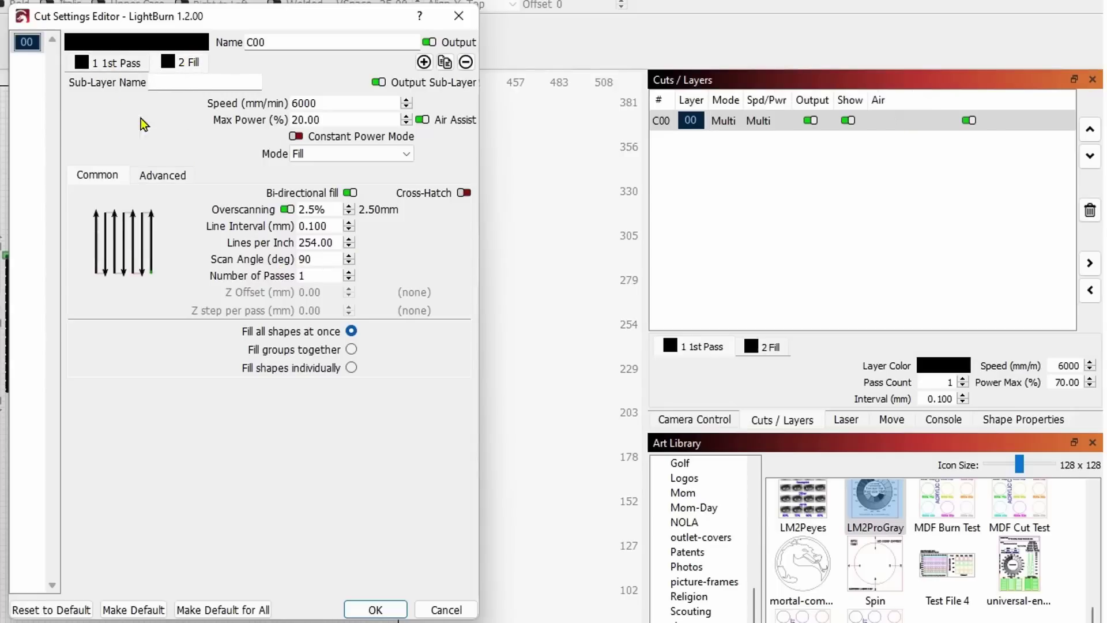
left_click(111, 62)
Add a third sub-layer, then rename the second sub-layer '90' and the first '0'
left_click(190, 64)
left_click(424, 61)
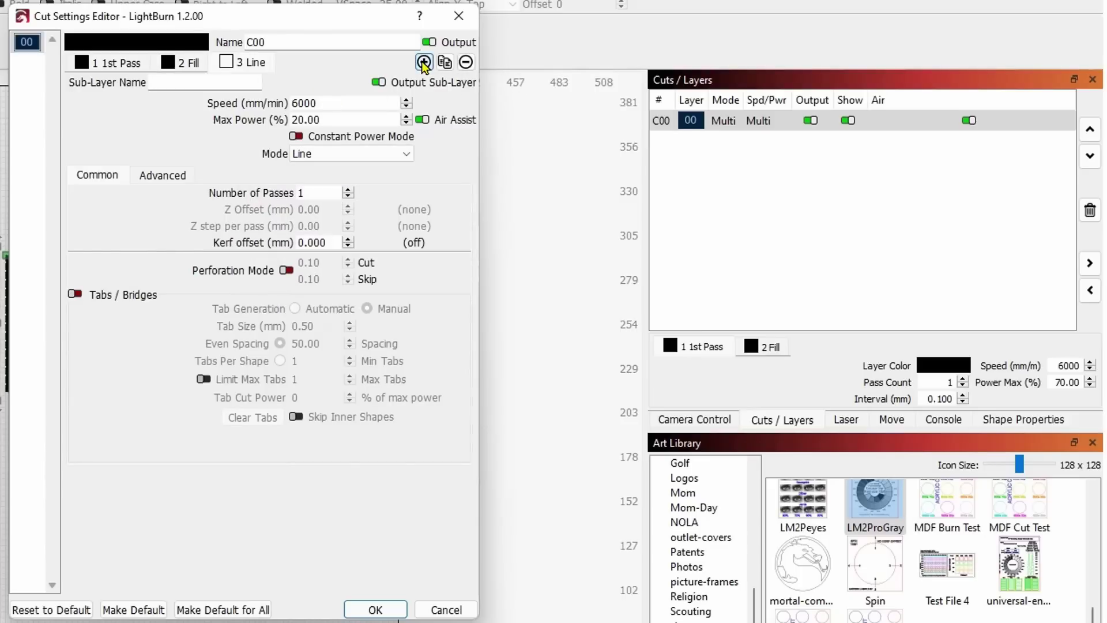
left_click(193, 64)
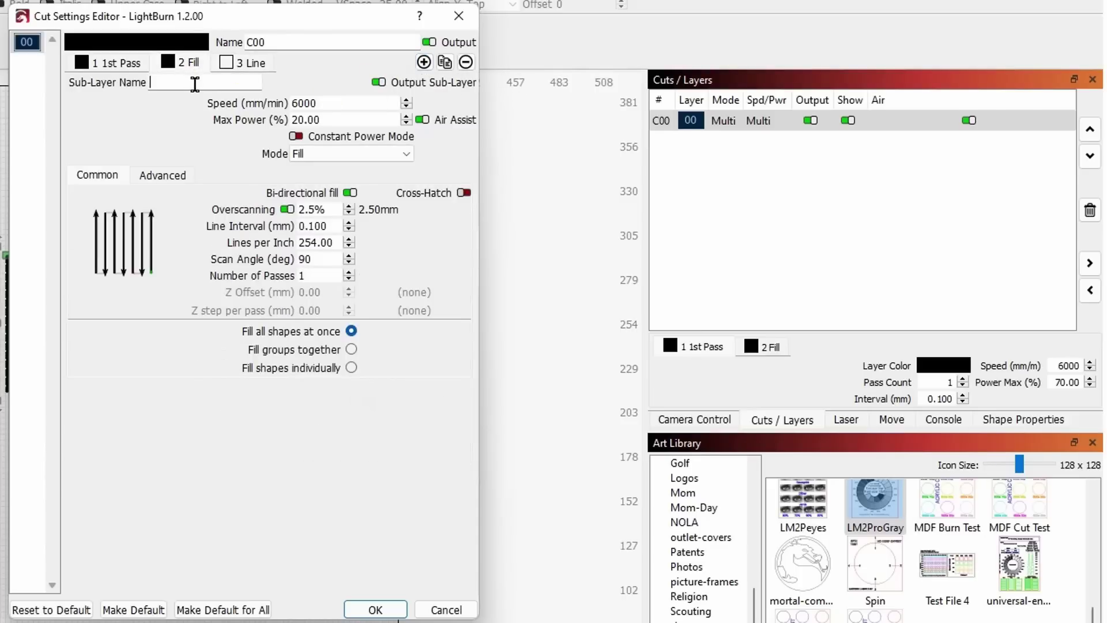
left_click(195, 83)
type("90")
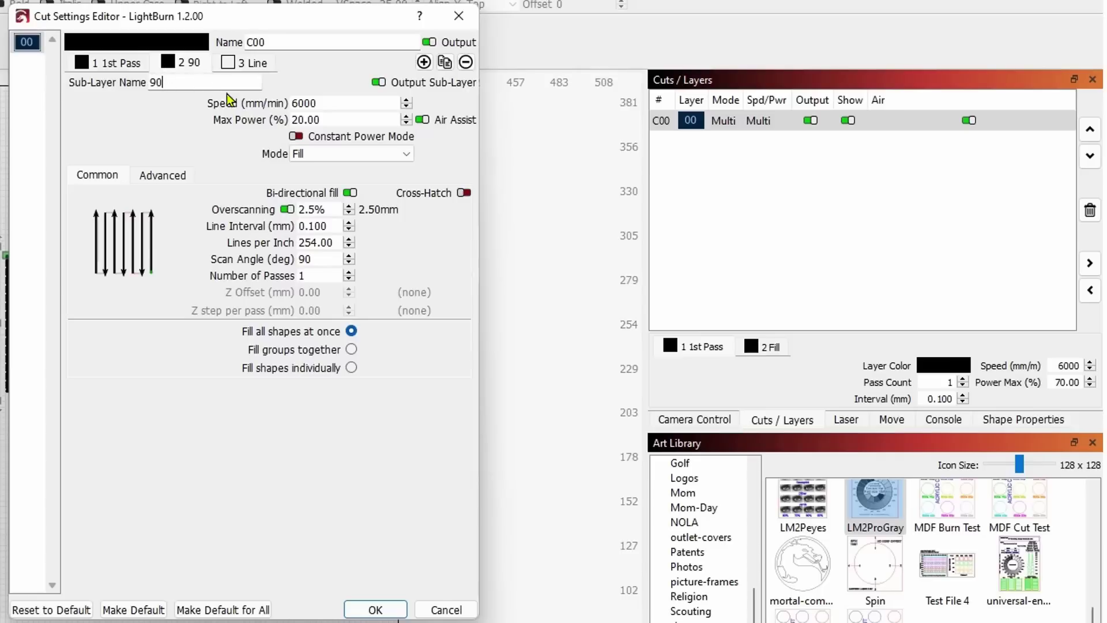
left_click(247, 65)
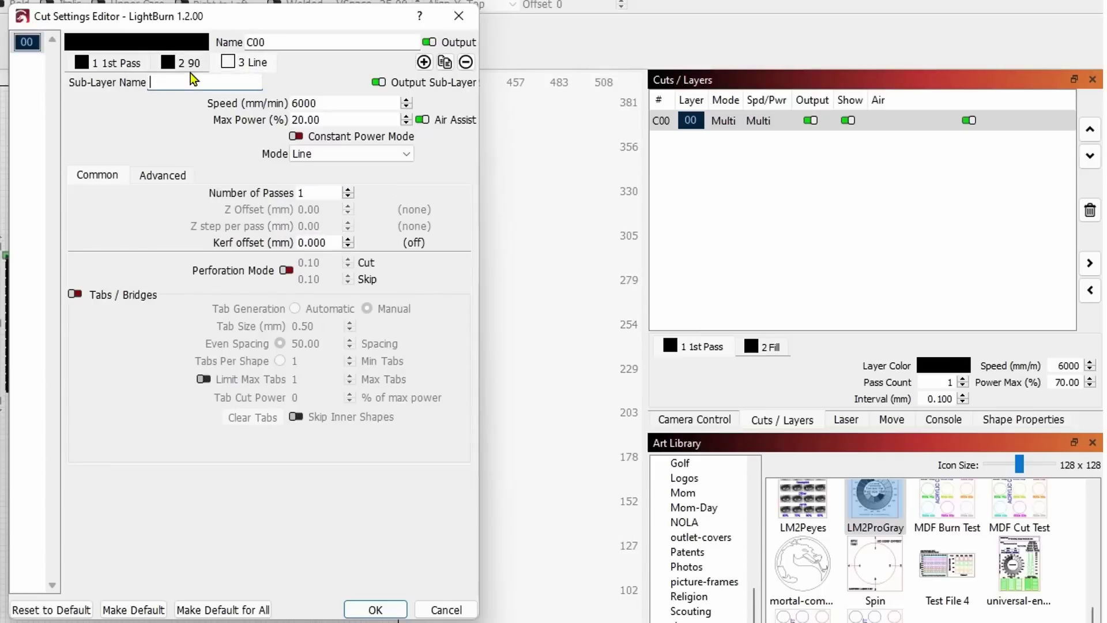
left_click(133, 64)
left_click_drag(191, 84, 148, 87)
type("0")
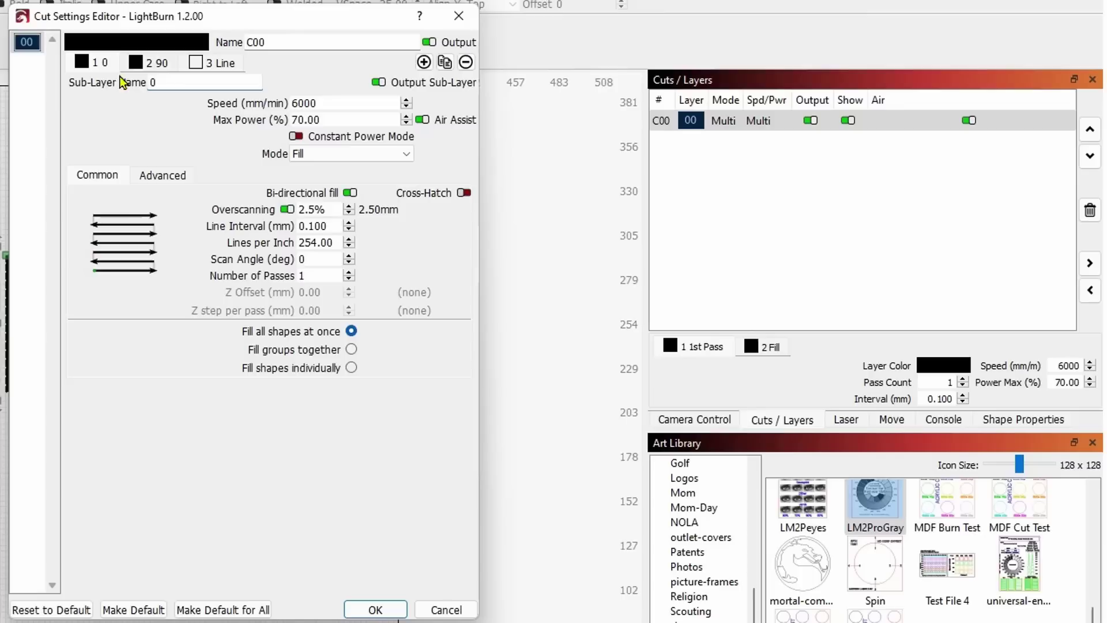
Make the third sub-layer a cross-hatched Fill named 'Cross' and save the settings
left_click(203, 70)
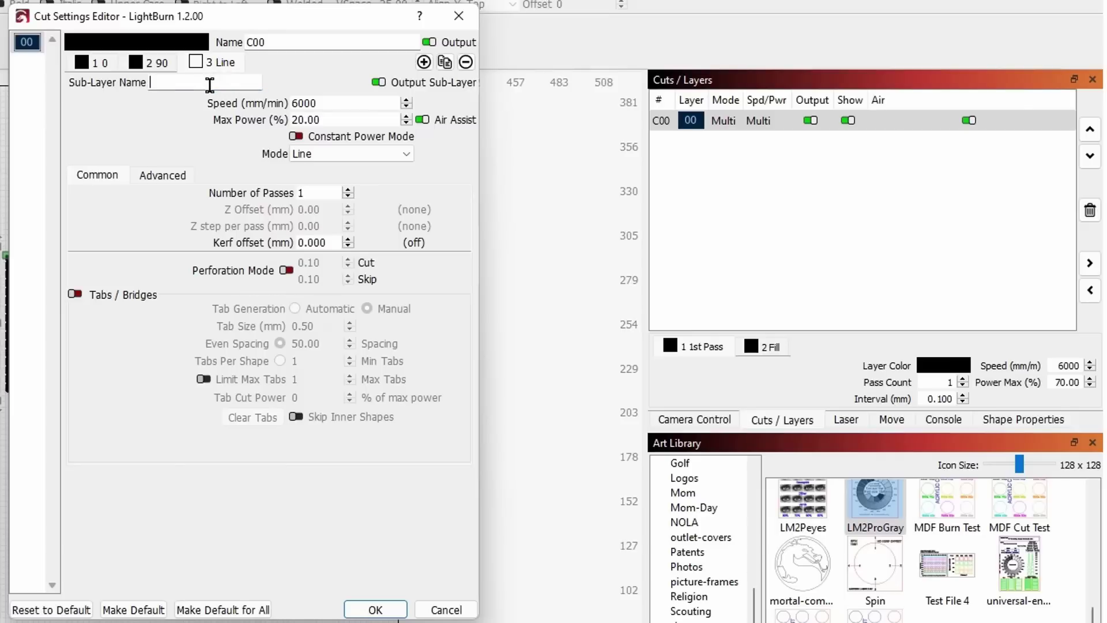
left_click(348, 154)
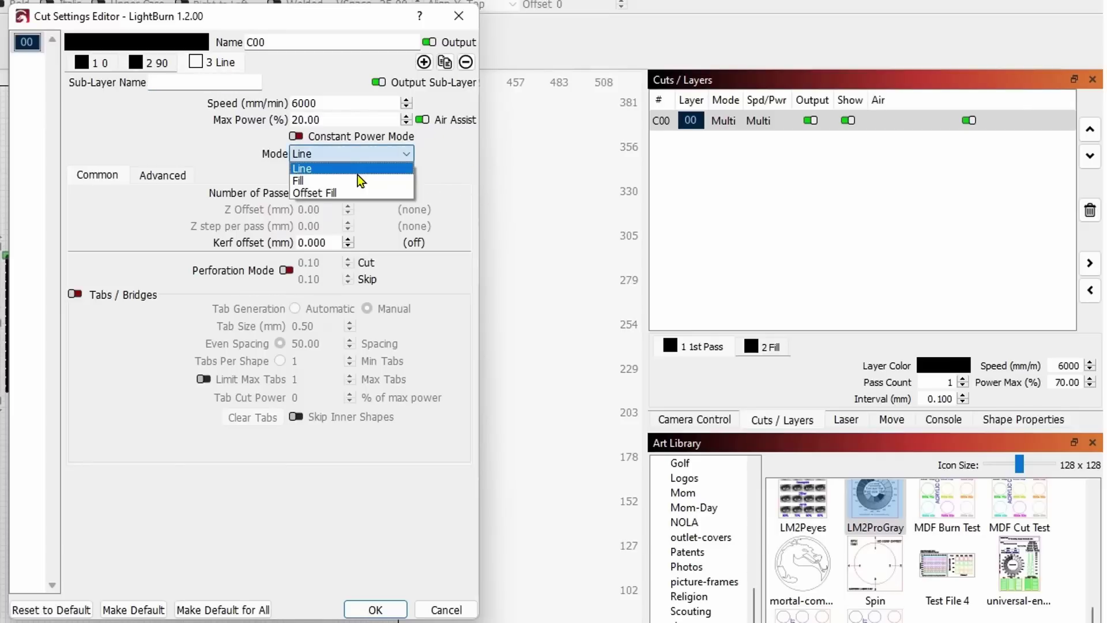
left_click(354, 180)
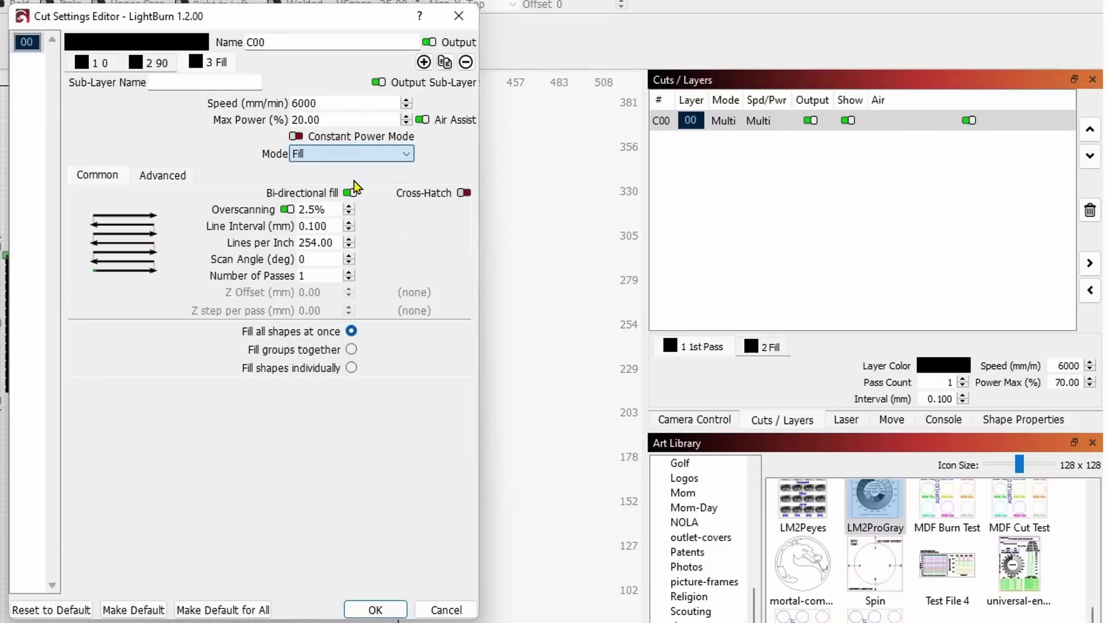
left_click(464, 193)
left_click(196, 82)
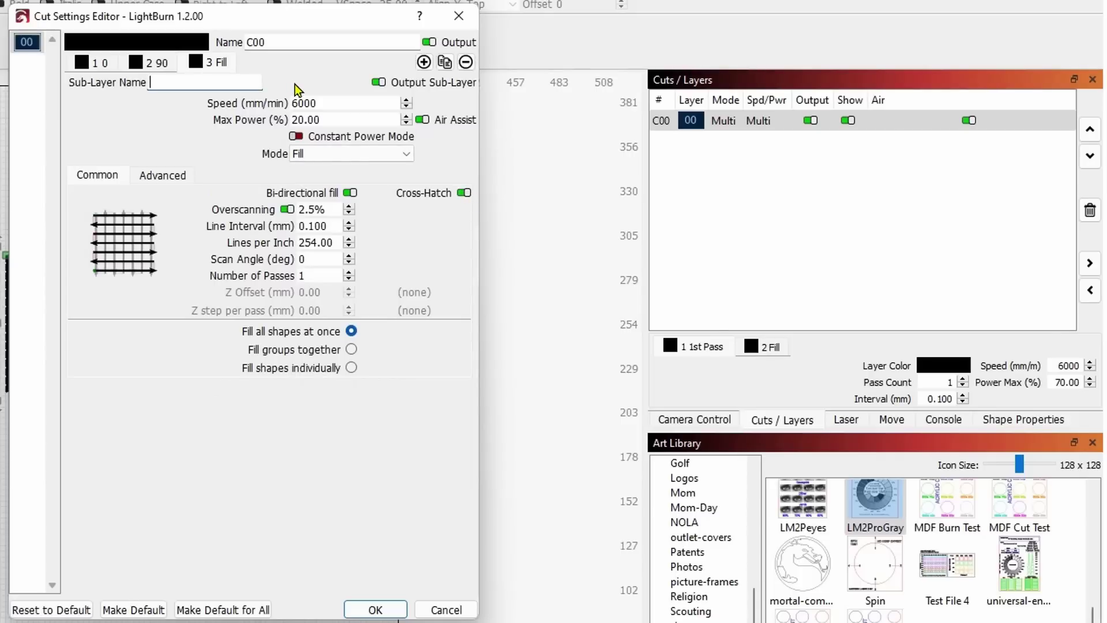
type("Cross")
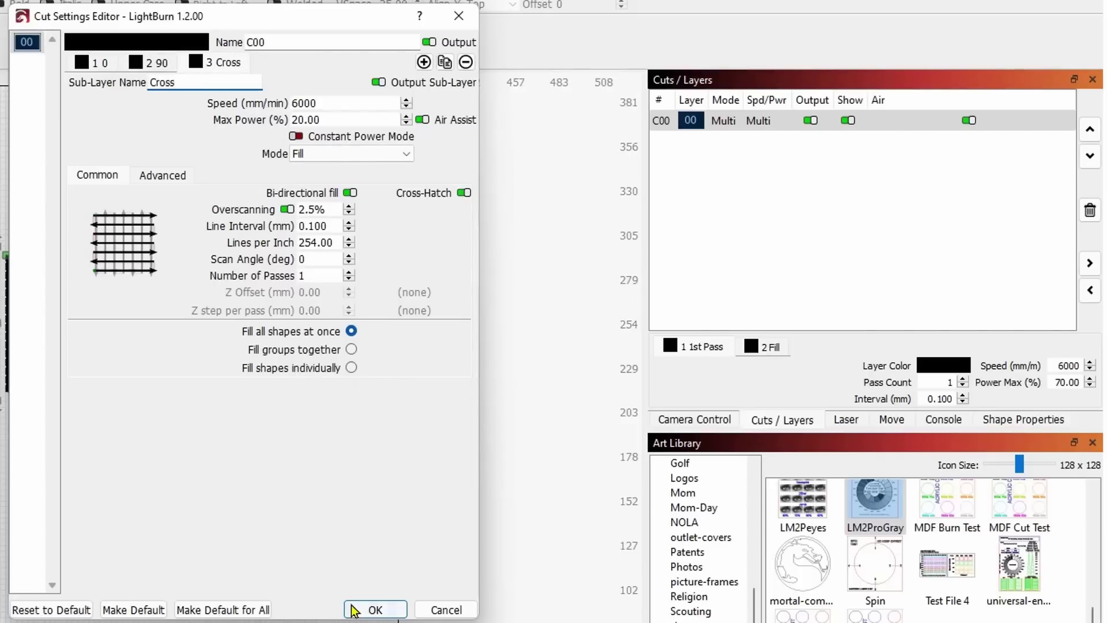
left_click(375, 610)
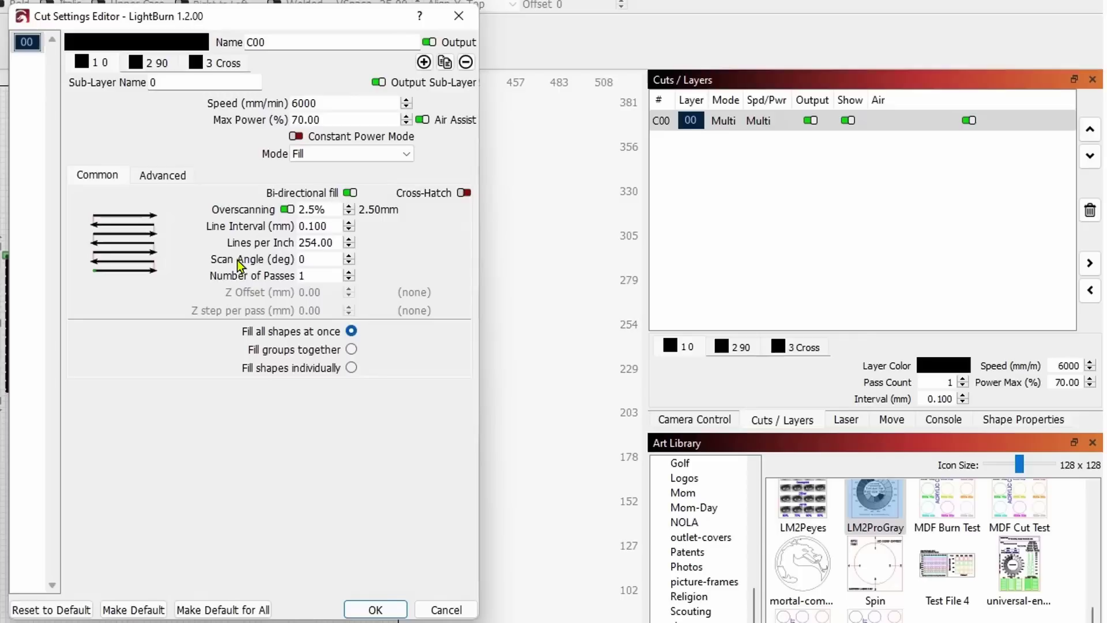
Add a fourth sub-layer named 'Cut' with speed 250 and Max Power 100
left_click(218, 63)
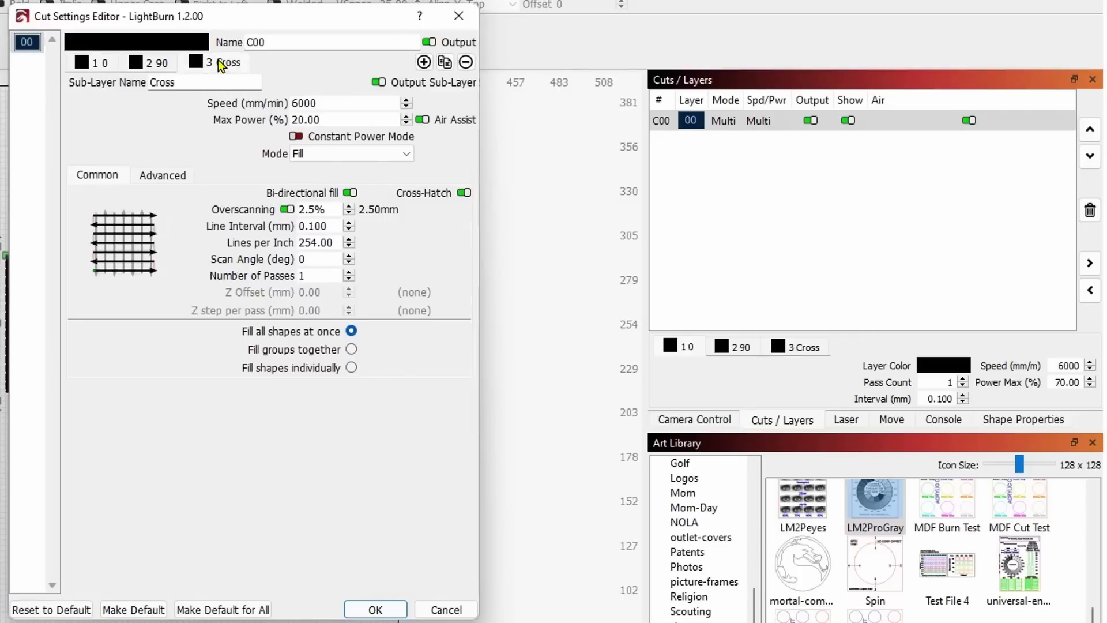
left_click(423, 62)
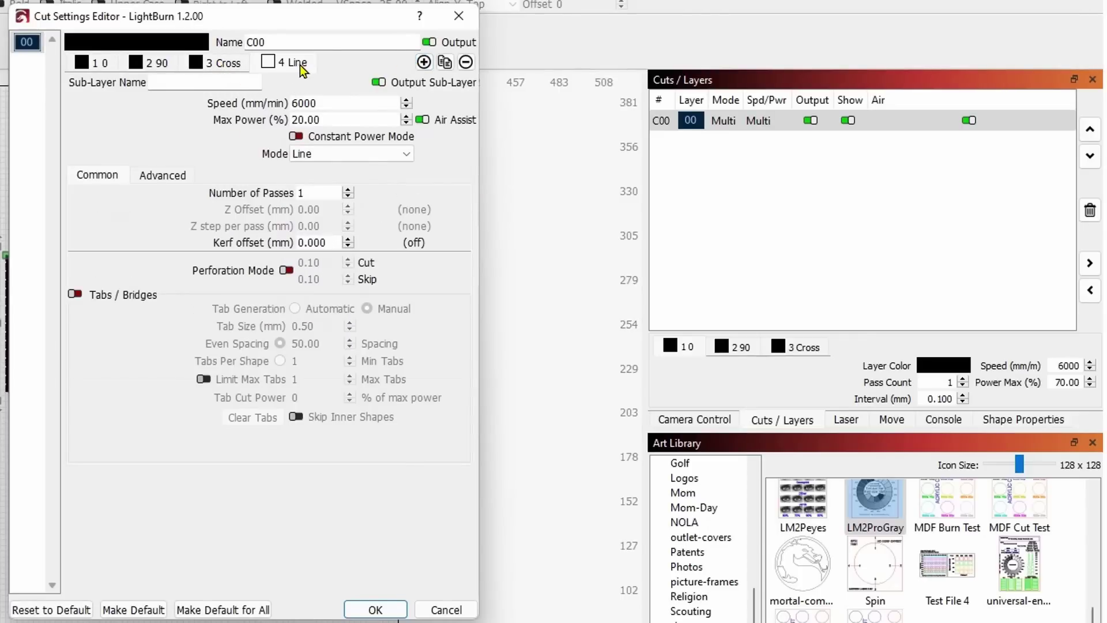
left_click(194, 83)
type("Cut")
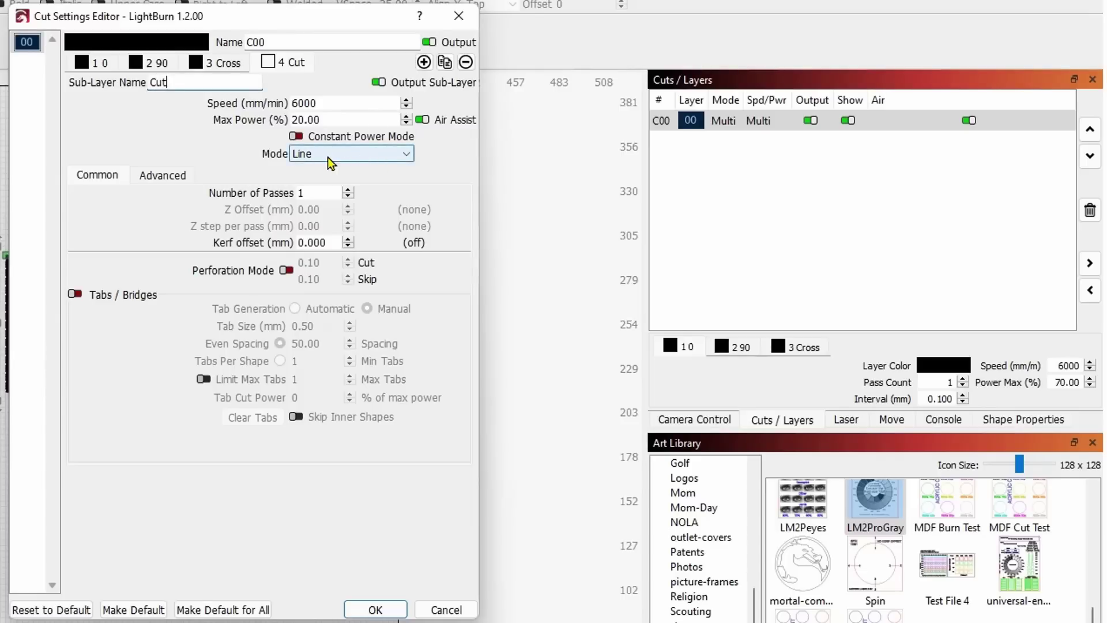
left_click_drag(349, 104, 237, 100)
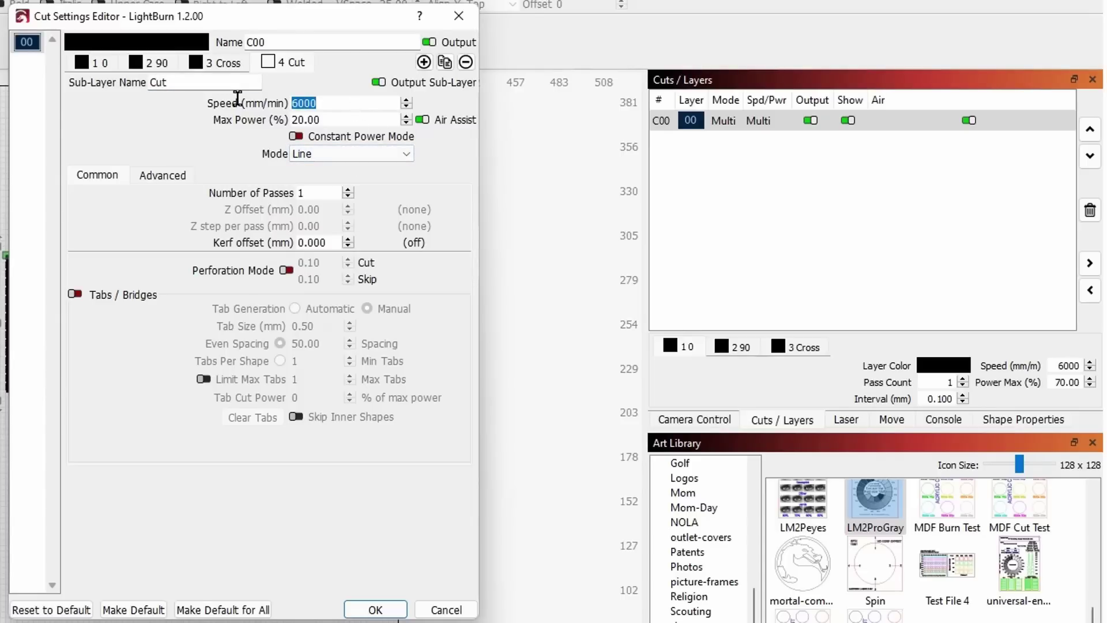
type("250")
key("Tab")
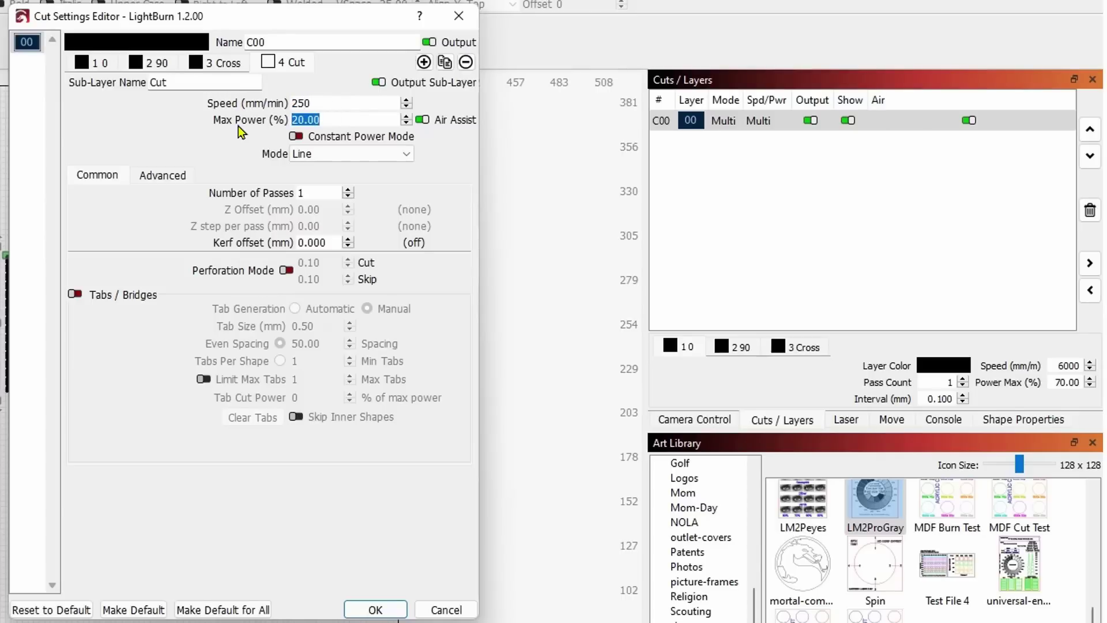
type("100")
Save the Cut sub-layer, then reopen C00 and review the 90, Cross and Cut sub-layers
left_click(376, 609)
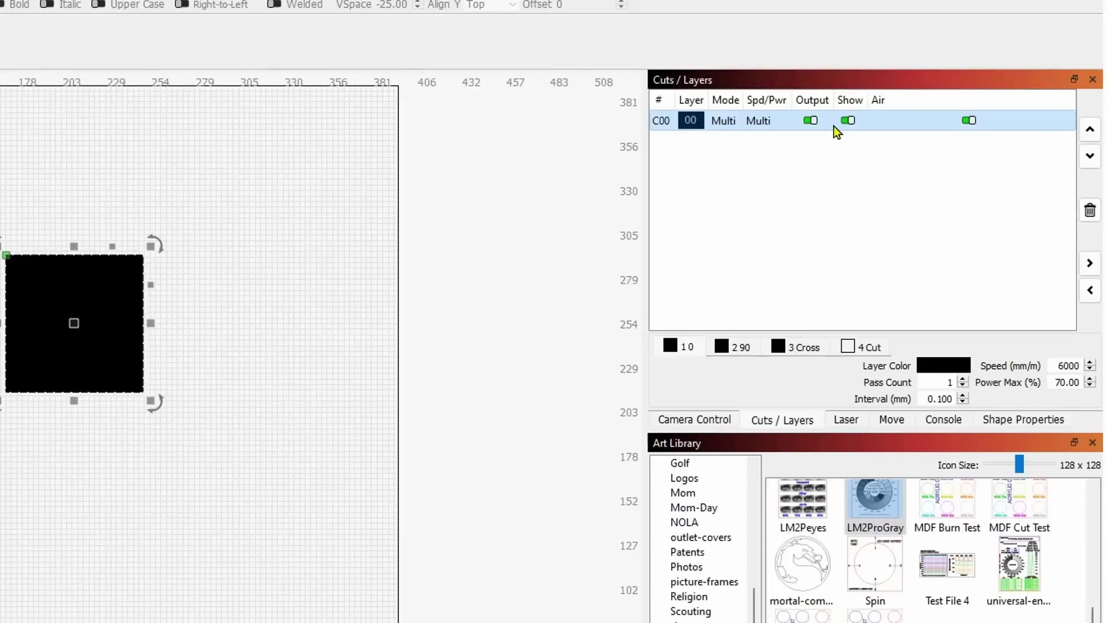
double_click(672, 127)
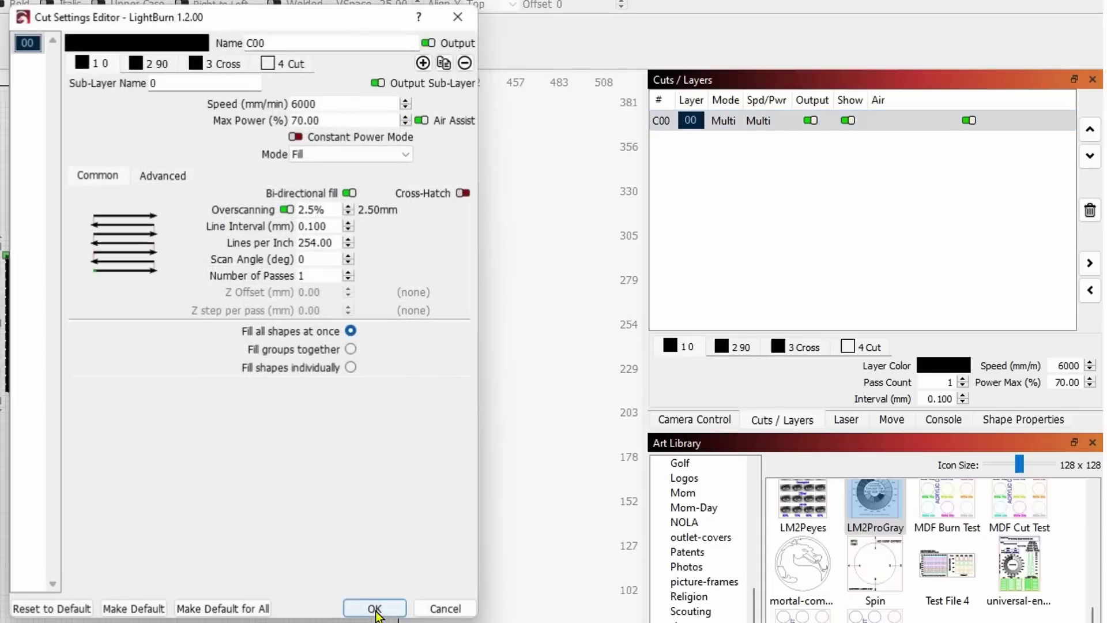
left_click(154, 64)
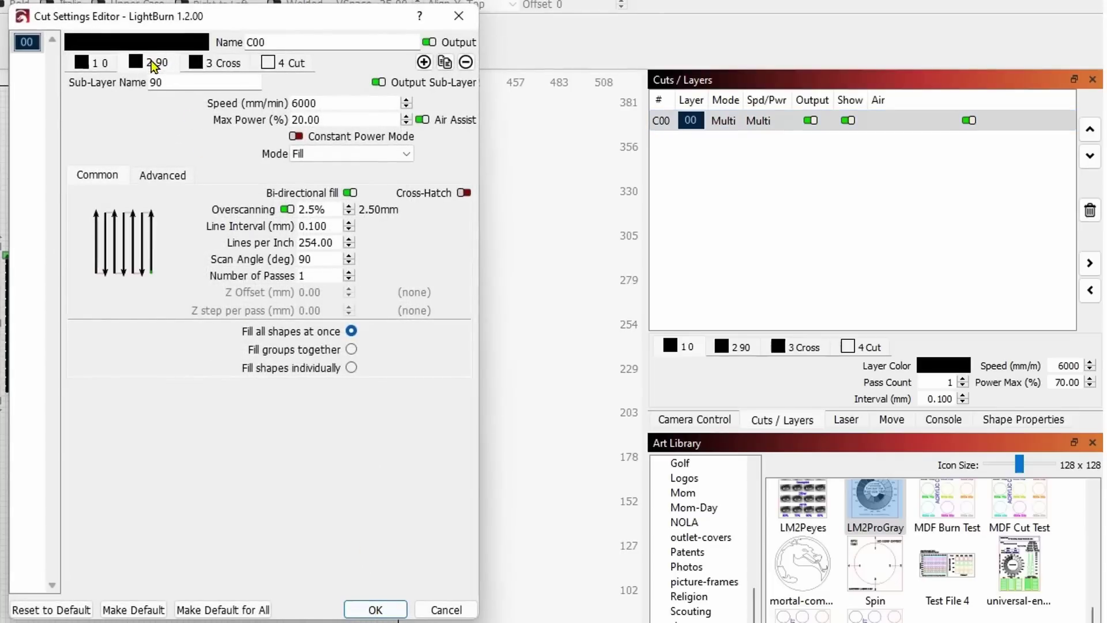
left_click(222, 64)
left_click(285, 63)
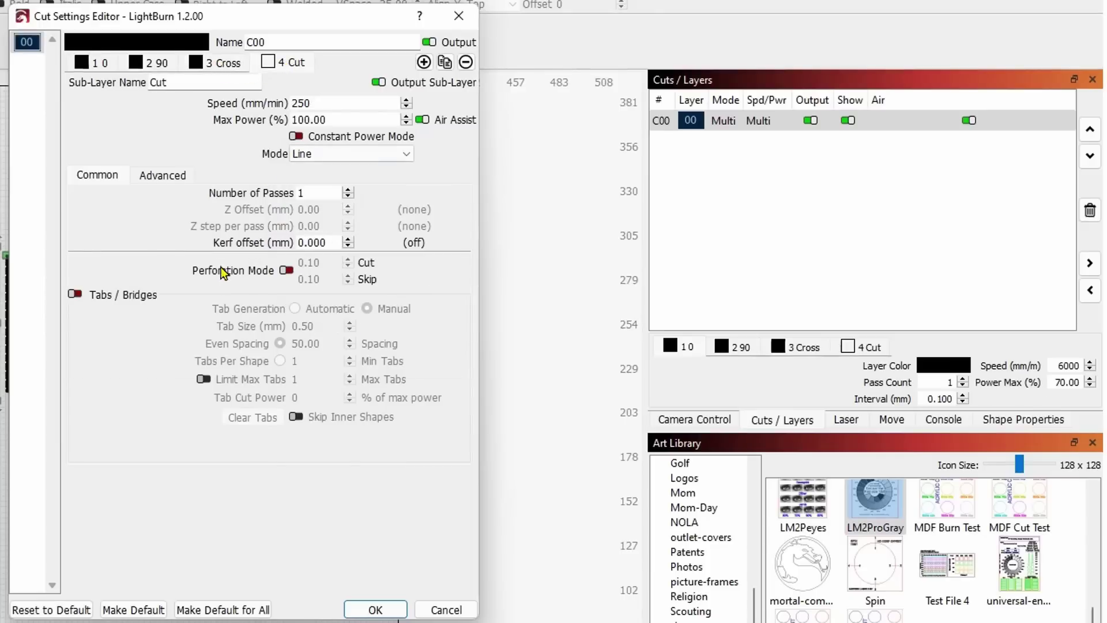
left_click(377, 610)
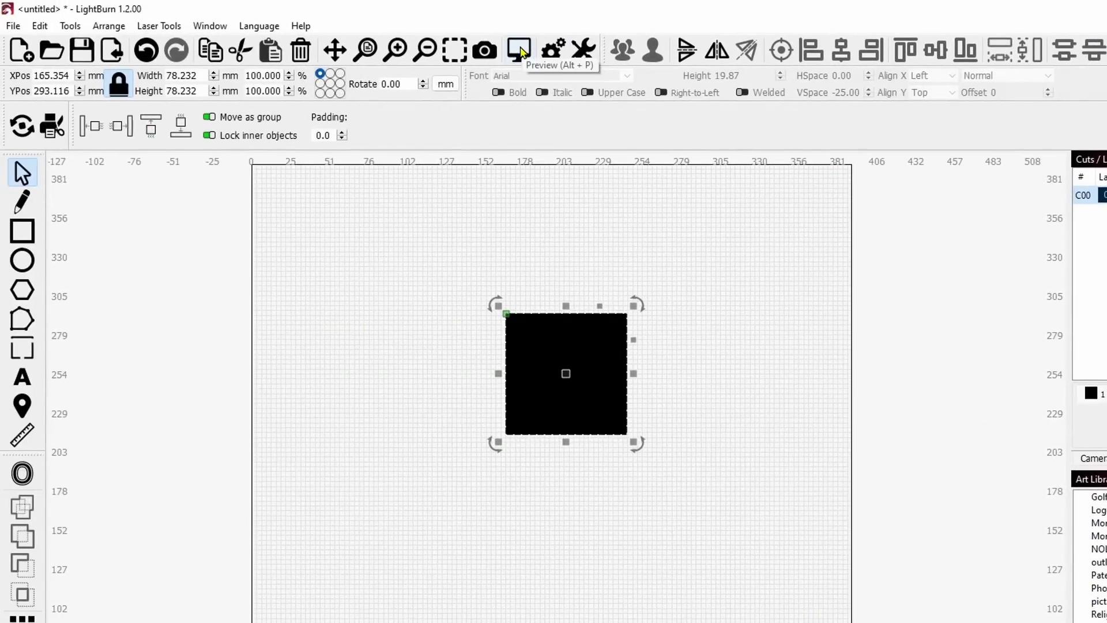
left_click(521, 52)
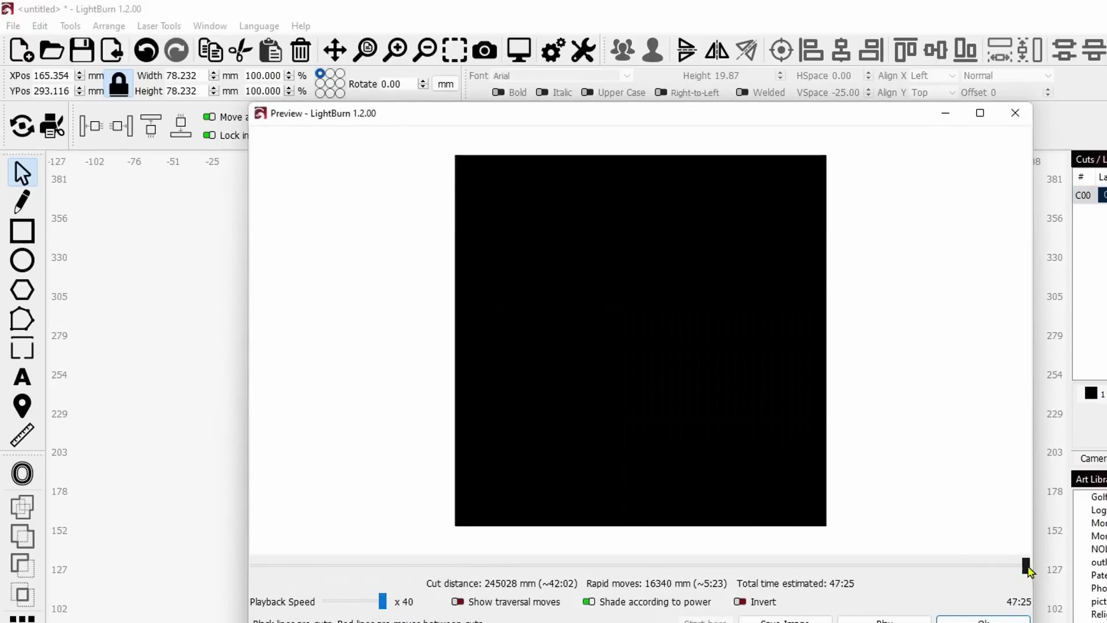
mouse_move(1026, 566)
left_mouse_down()
mouse_move(279, 571)
mouse_move(577, 560)
mouse_move(1016, 569)
left_mouse_up()
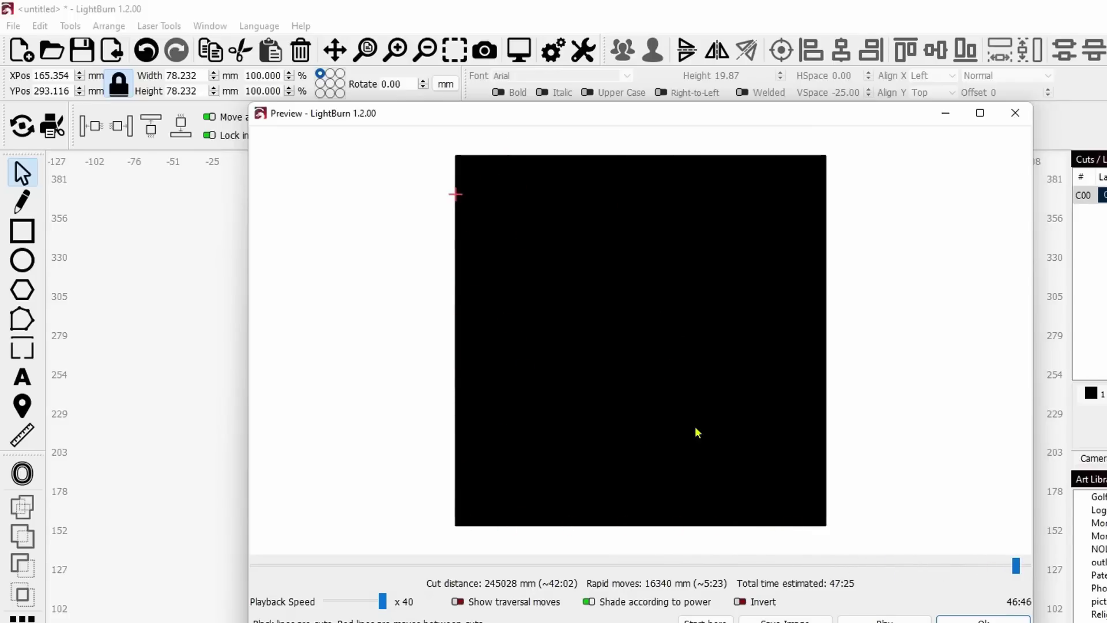
left_click(359, 601)
left_click(360, 601)
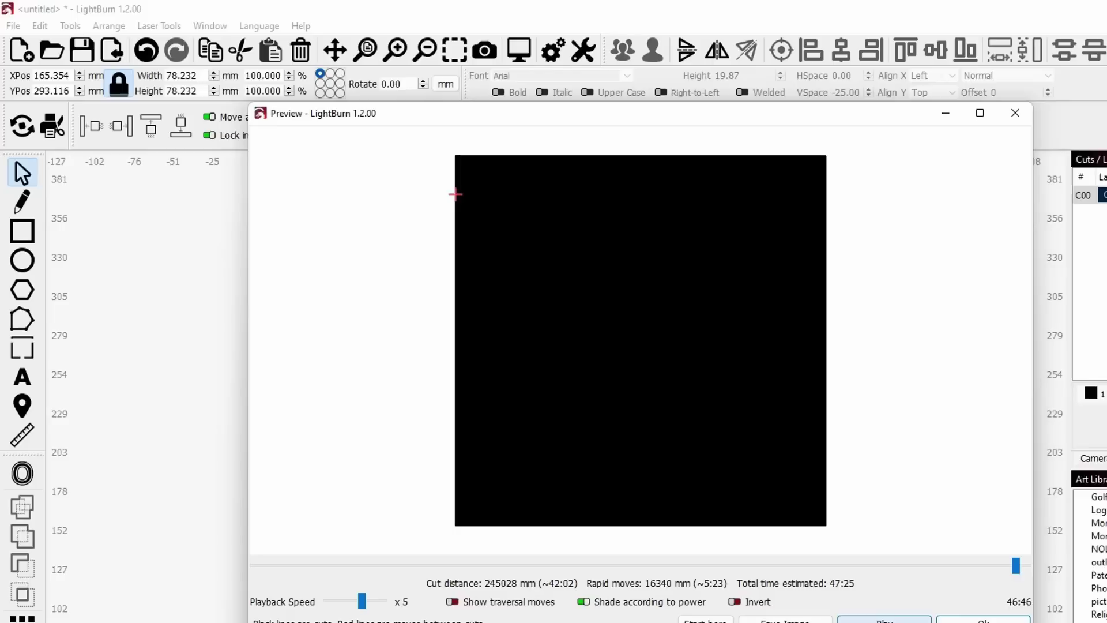
left_click(885, 620)
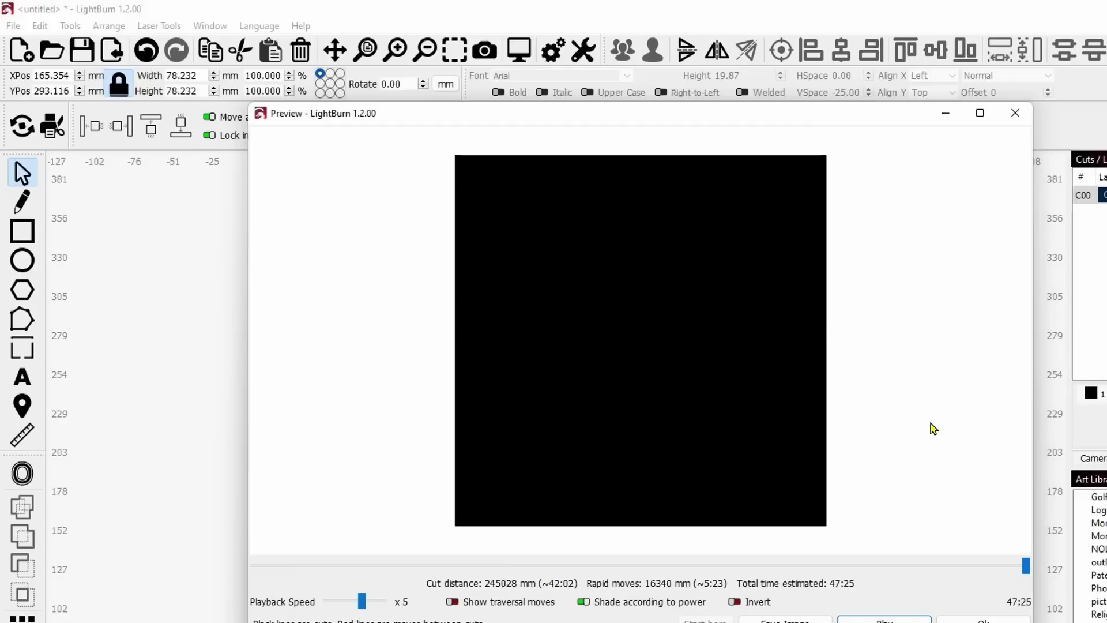
left_click(983, 620)
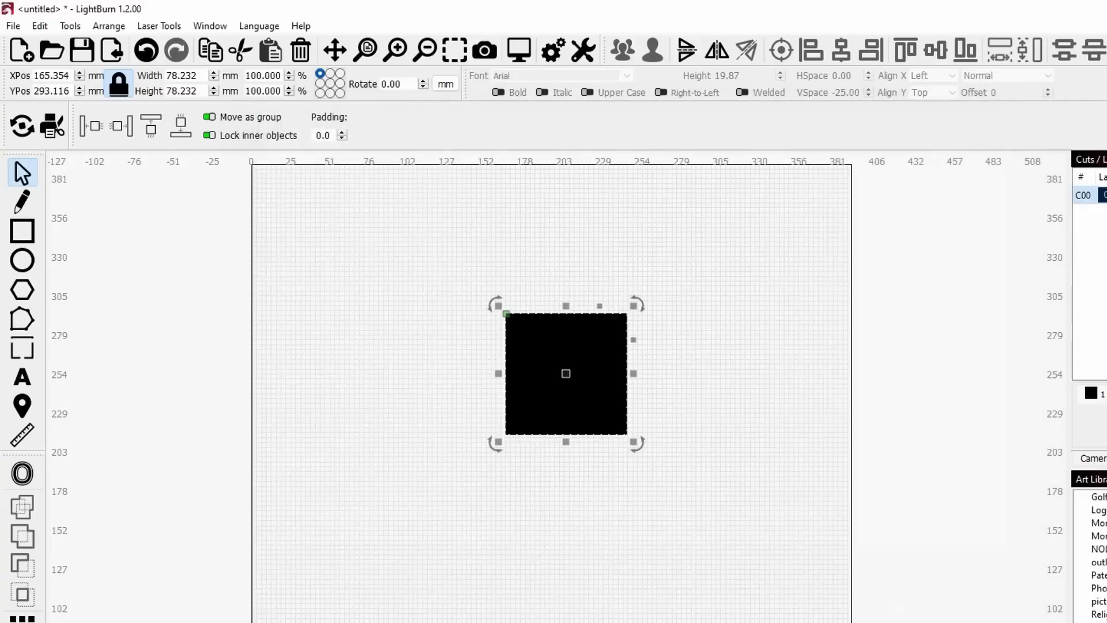
Reopen layer C00's Cut Settings Editor from the Cuts / Layers panel
double_click(1084, 196)
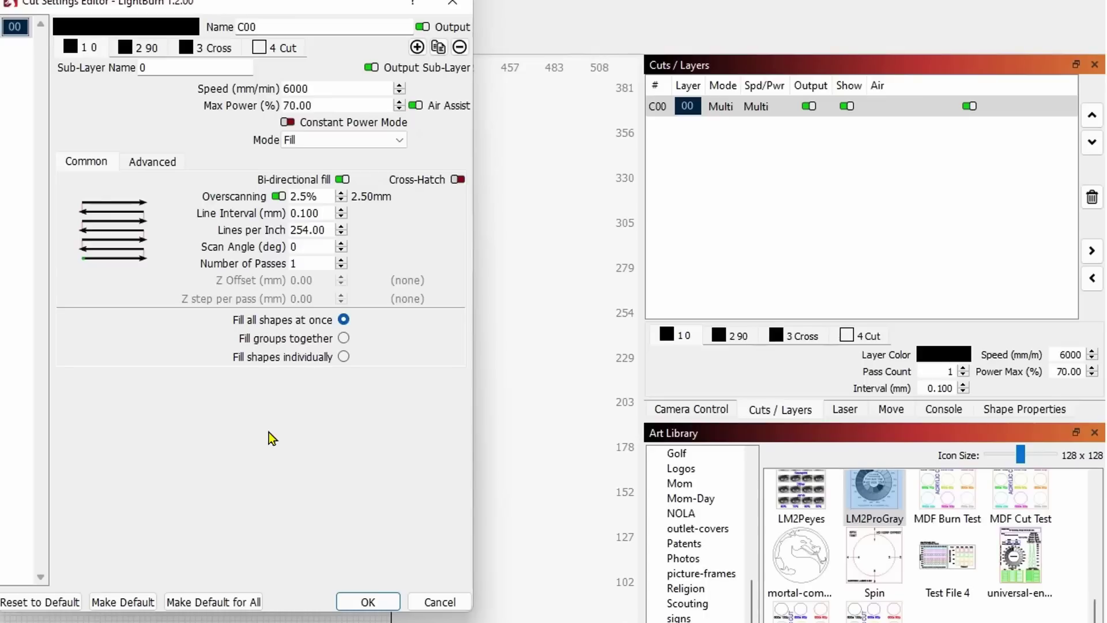
Delete the Cut sub-layer from layer C00
left_click(280, 52)
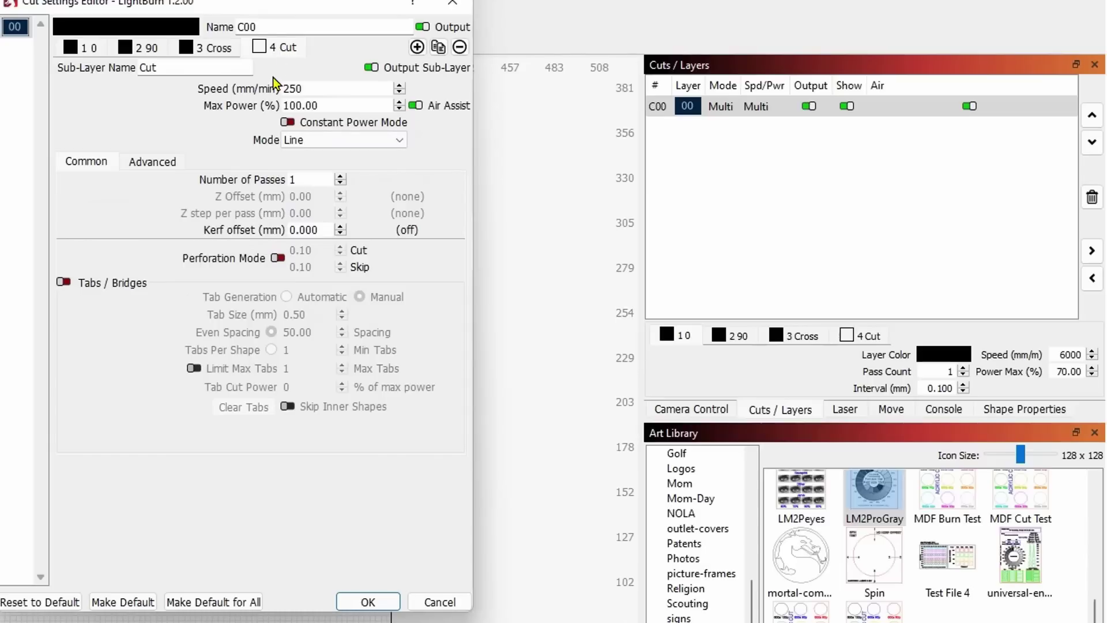
left_click(459, 48)
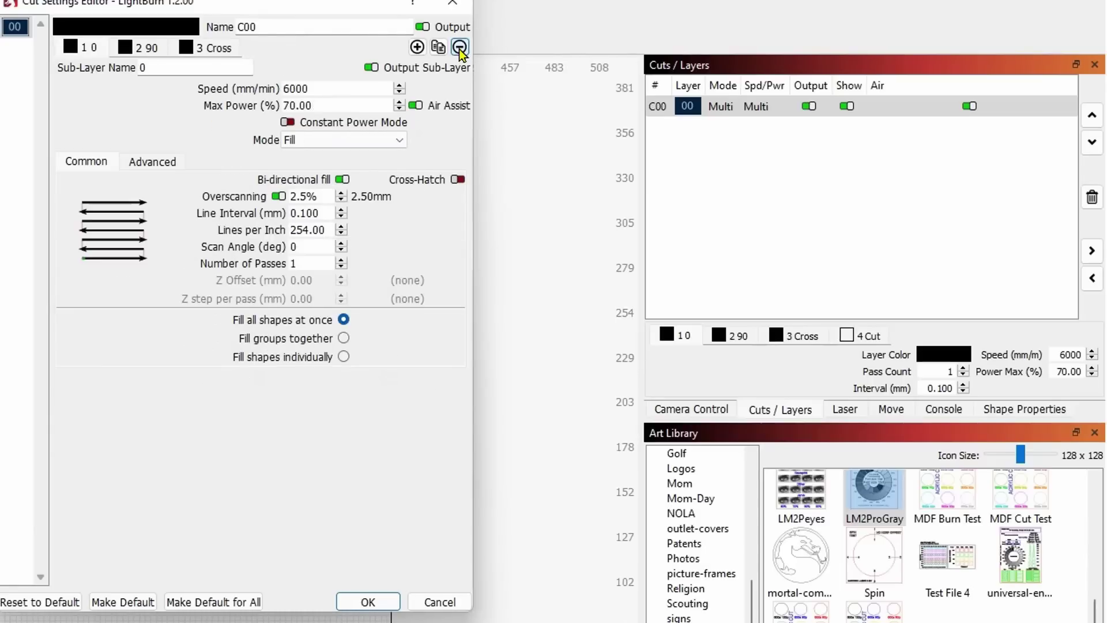
left_click(279, 58)
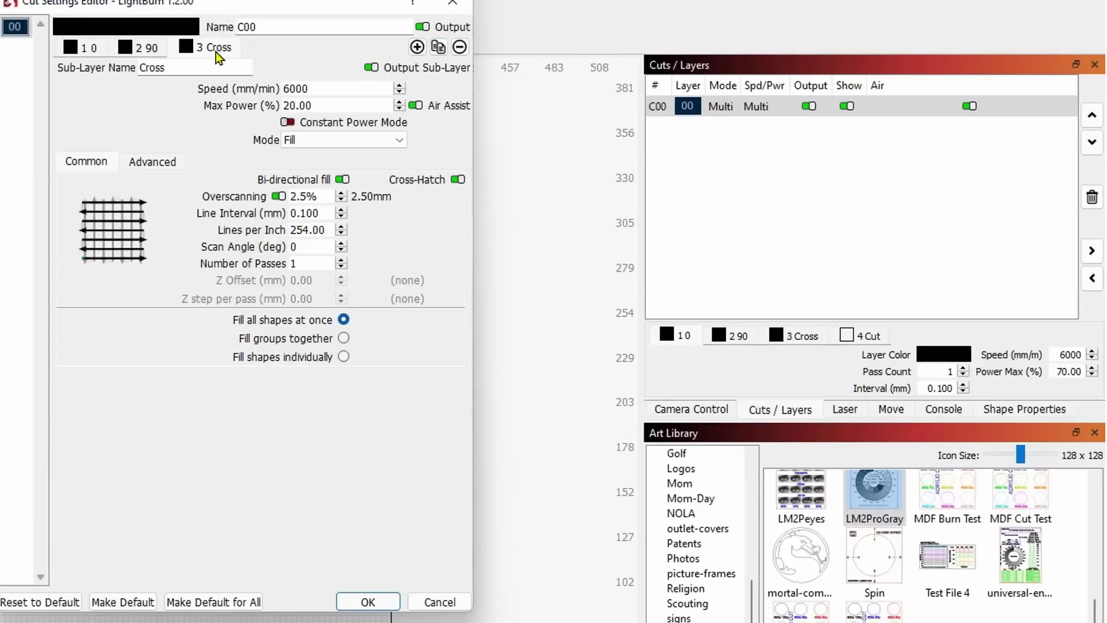
Clone the '0' fill sub-layer as a fourth sub-layer and review all four sub-layers
left_click(81, 47)
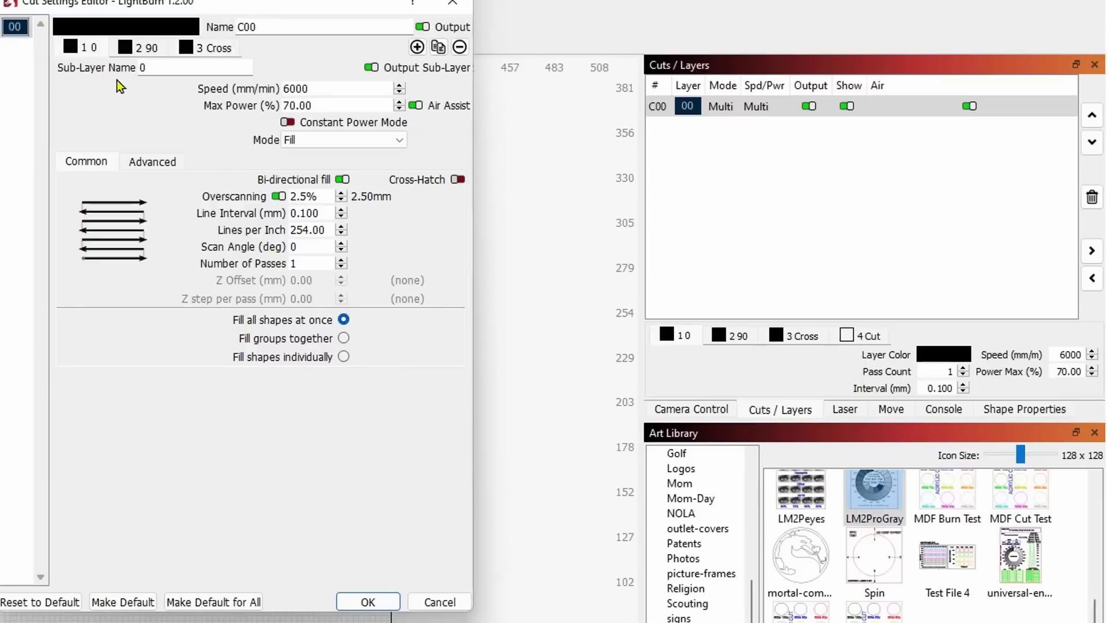
left_click(439, 49)
left_click(89, 50)
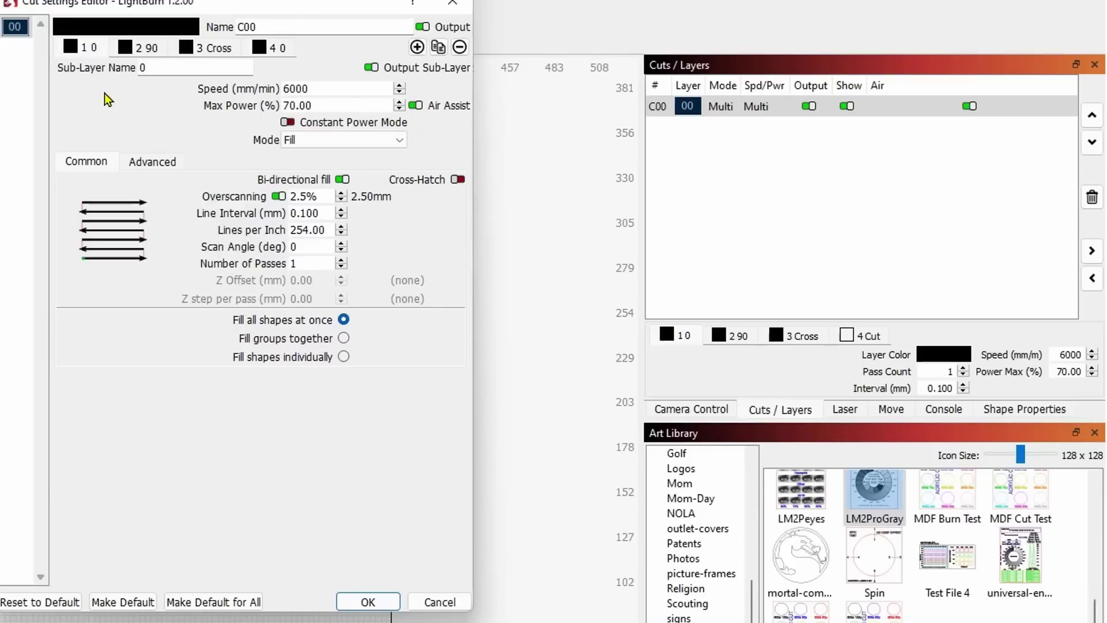
left_click(156, 49)
left_click(211, 51)
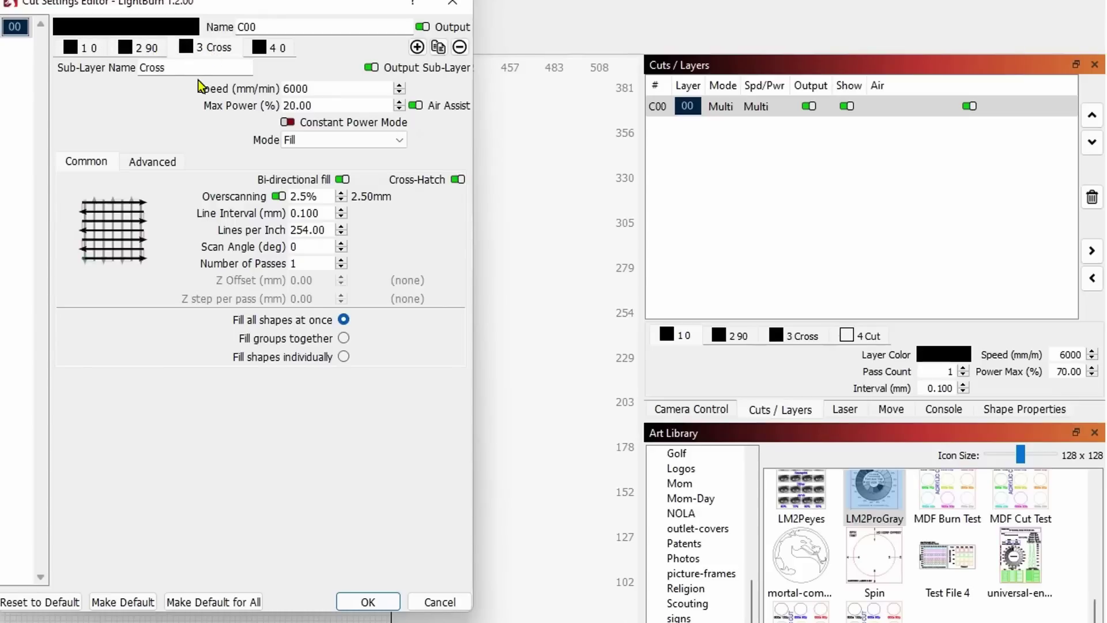
left_click(279, 54)
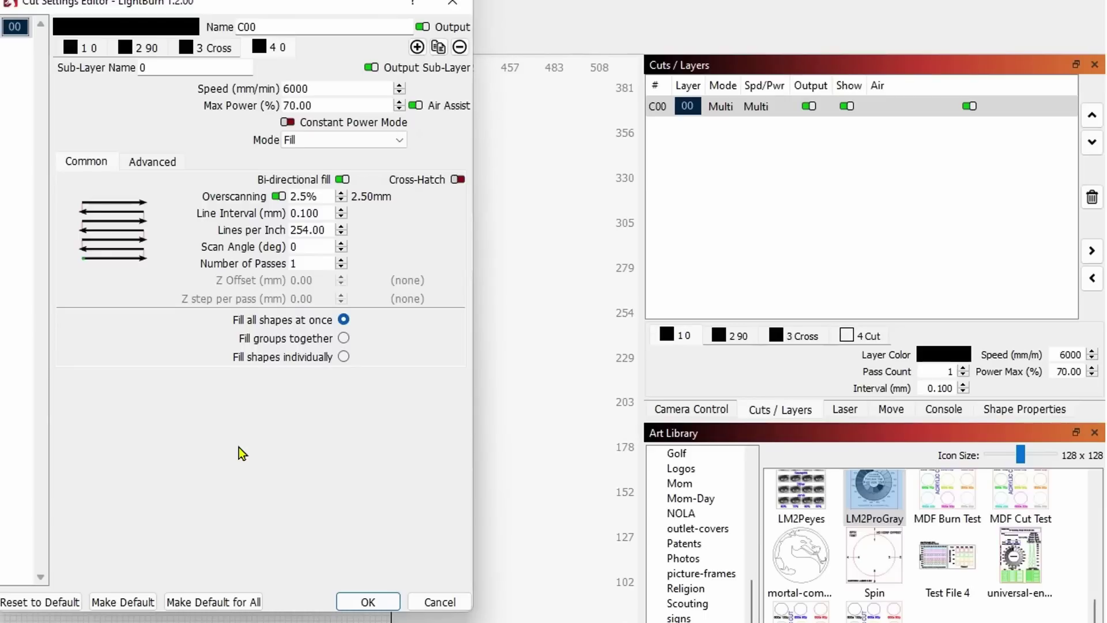
left_click(367, 601)
left_click(664, 111)
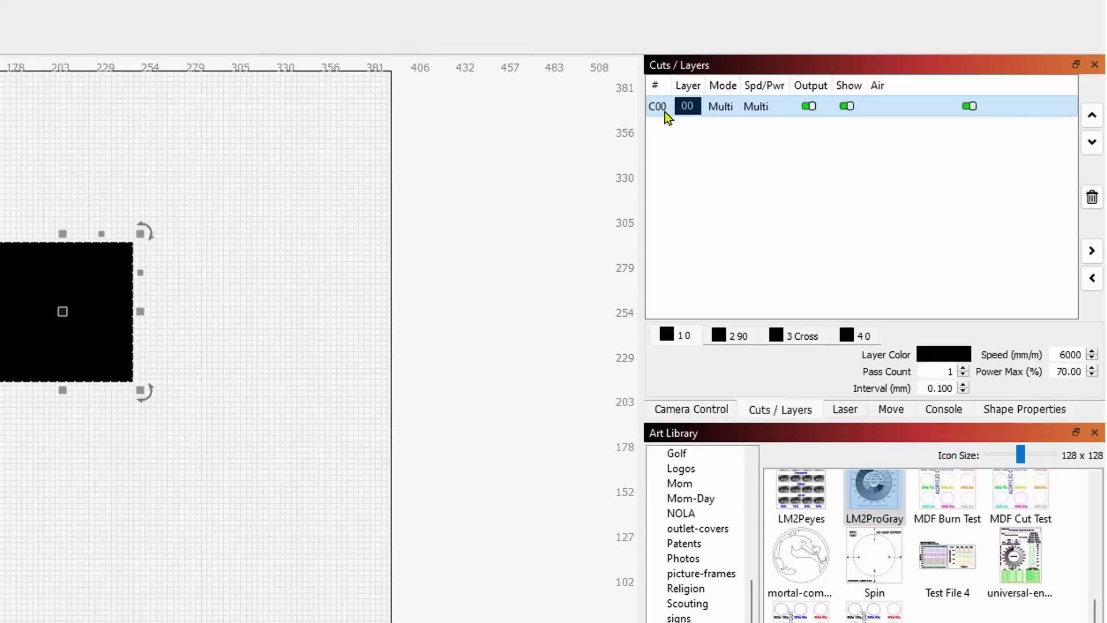
left_click(461, 254)
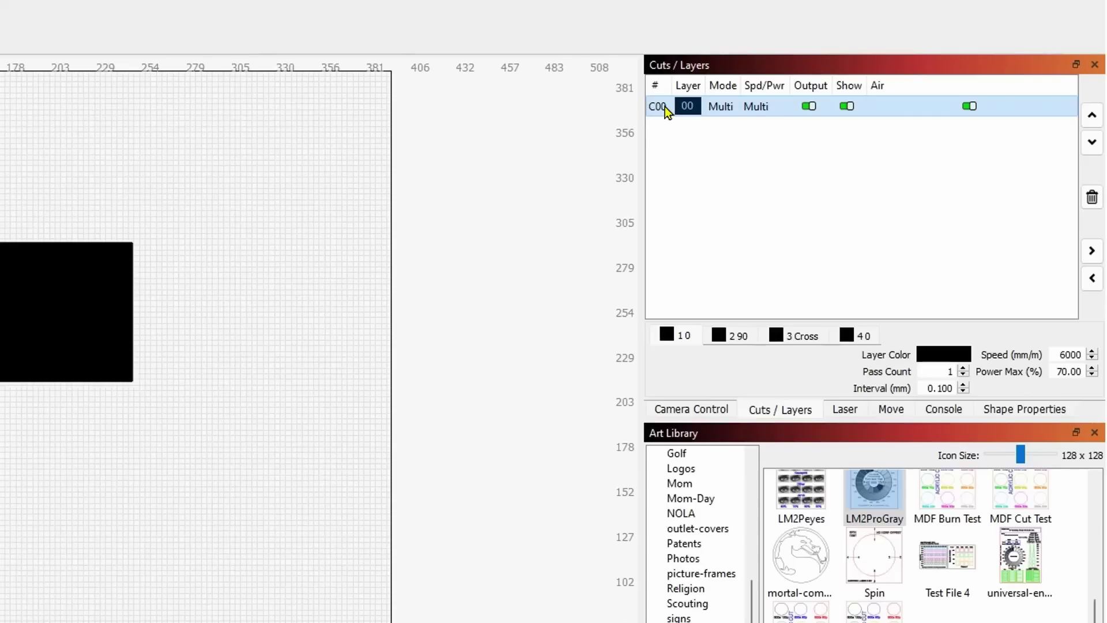
left_click(729, 334)
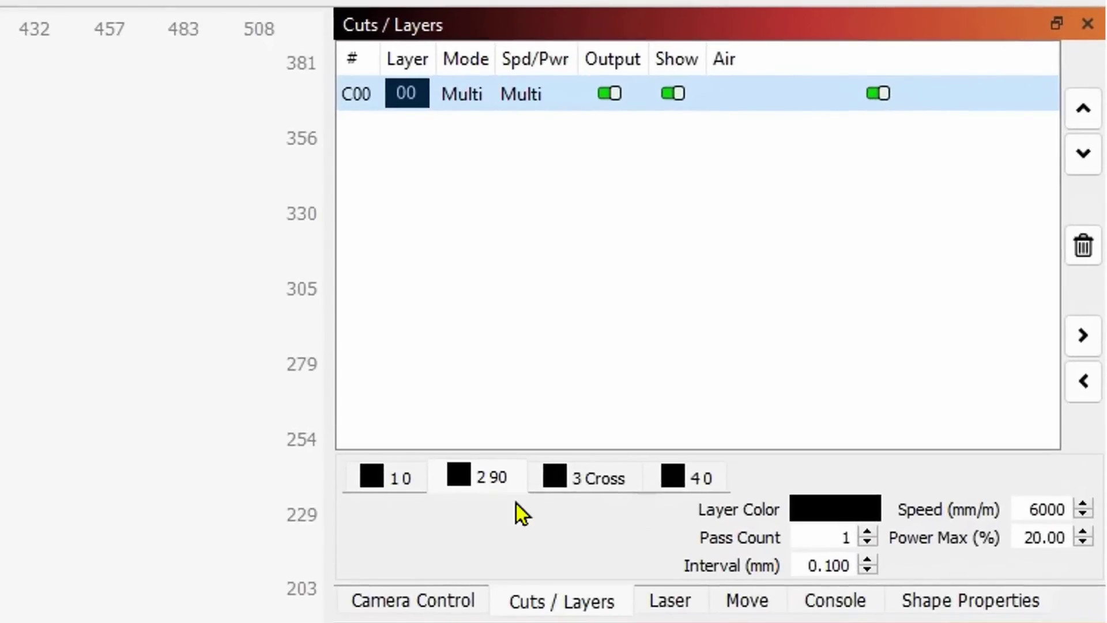
left_click(587, 478)
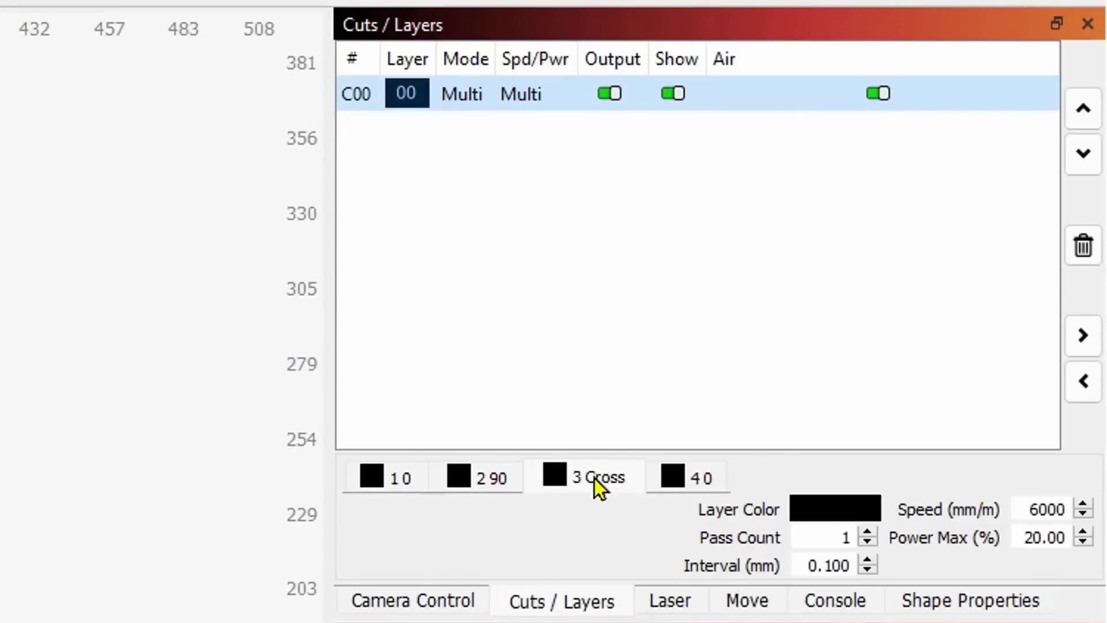
left_click(690, 481)
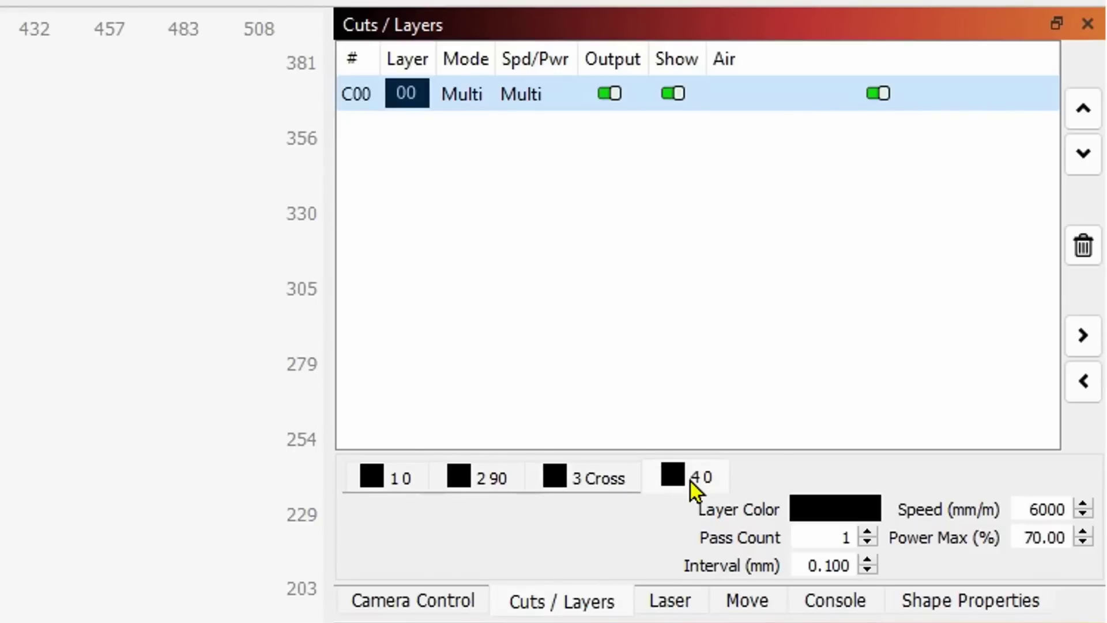
left_click(501, 479)
left_click(390, 481)
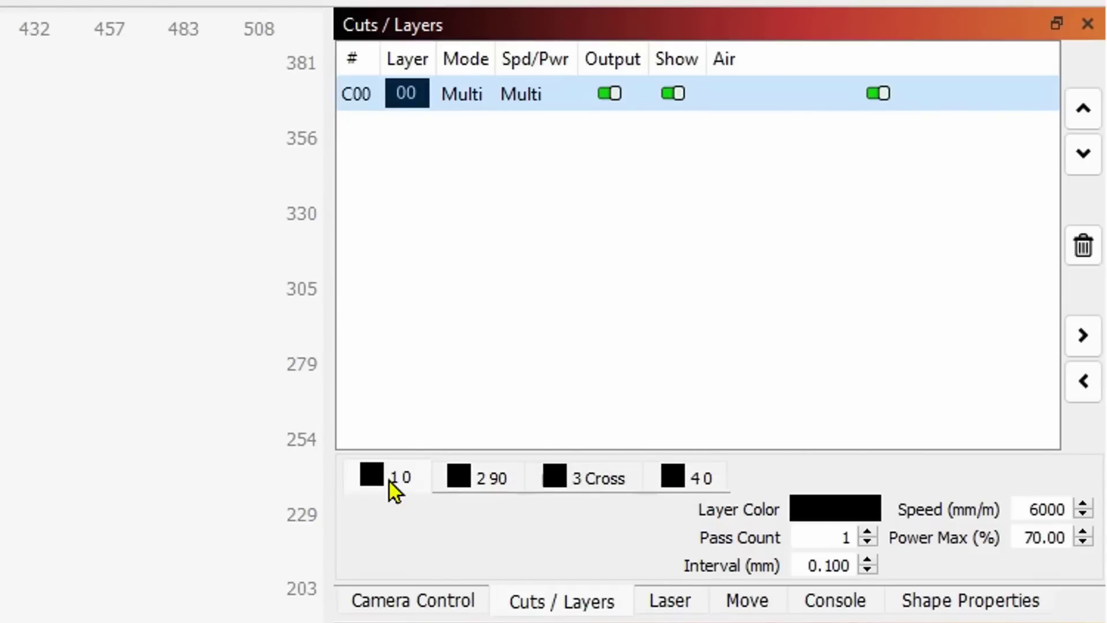
left_click(604, 479)
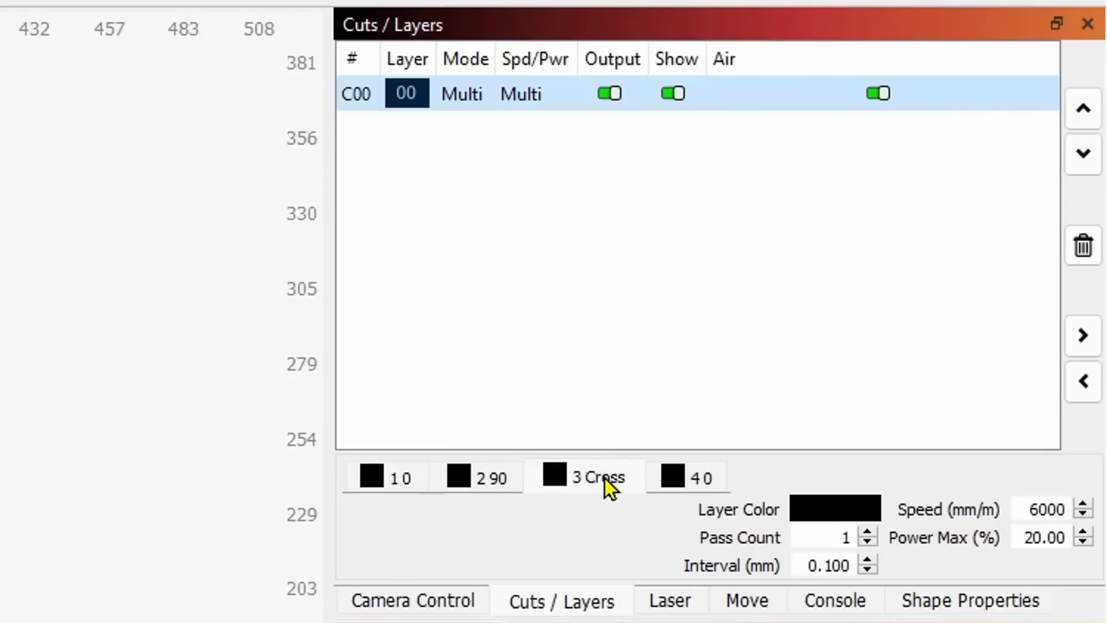
Reopen C00's cut settings and set the 0° fill speed to 2000
left_click(407, 479)
double_click(347, 97)
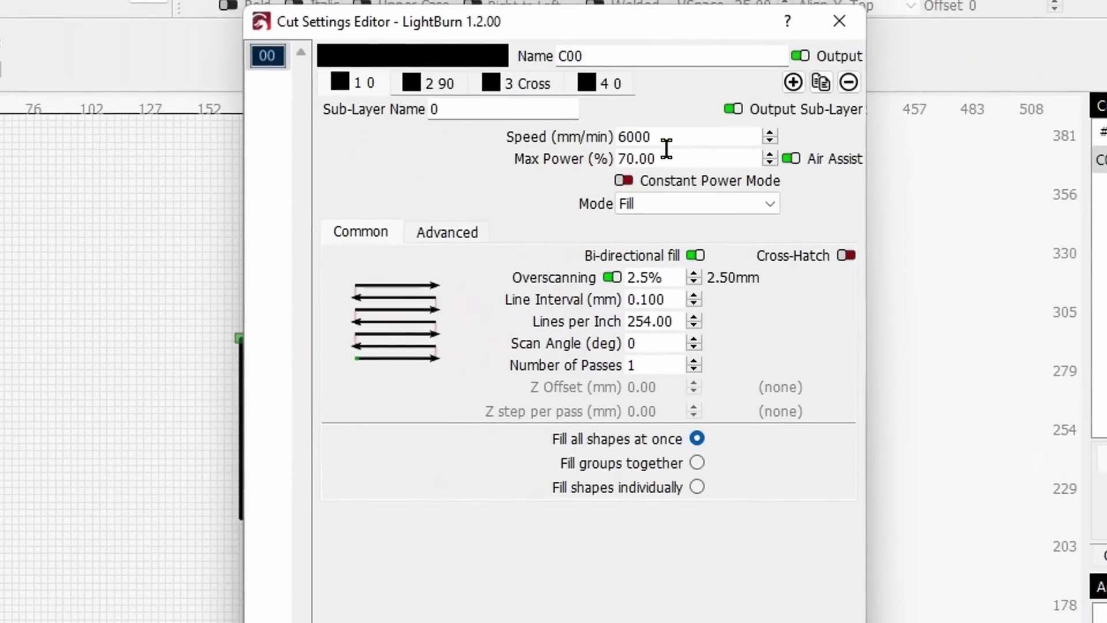
left_click(665, 141)
left_click_drag(665, 141, 558, 141)
type("20000")
key("BackSpace")
Set the 90° fill speed to 1000 and the Cross speed to 4500, then confirm
left_click(431, 87)
left_click_drag(670, 138, 574, 137)
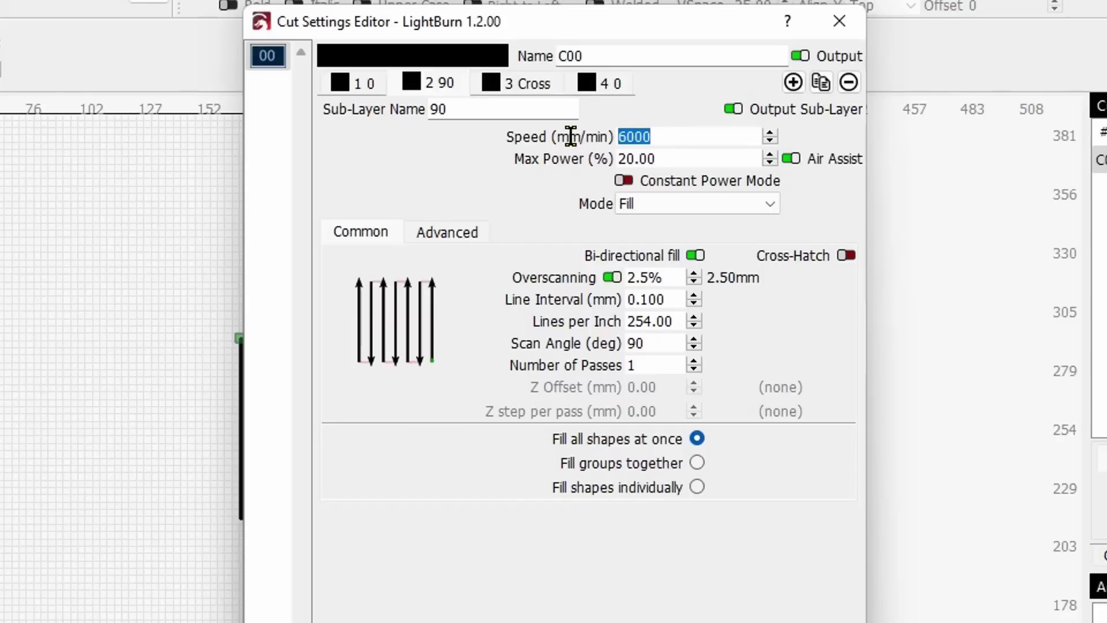
type("1000")
left_click(538, 92)
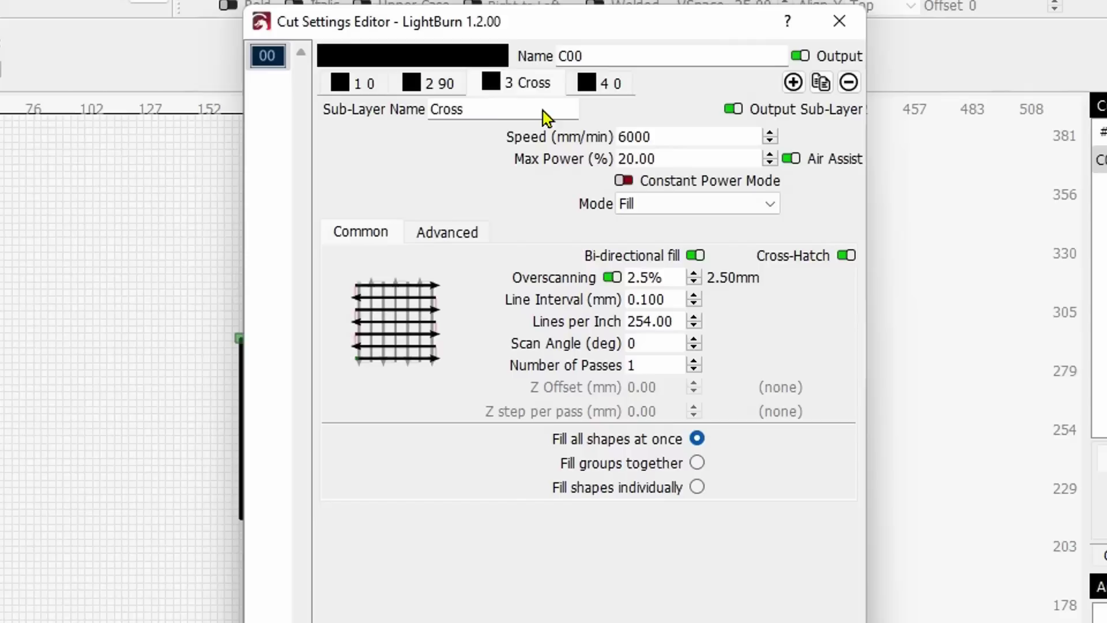
left_click_drag(673, 139, 598, 136)
type("4500")
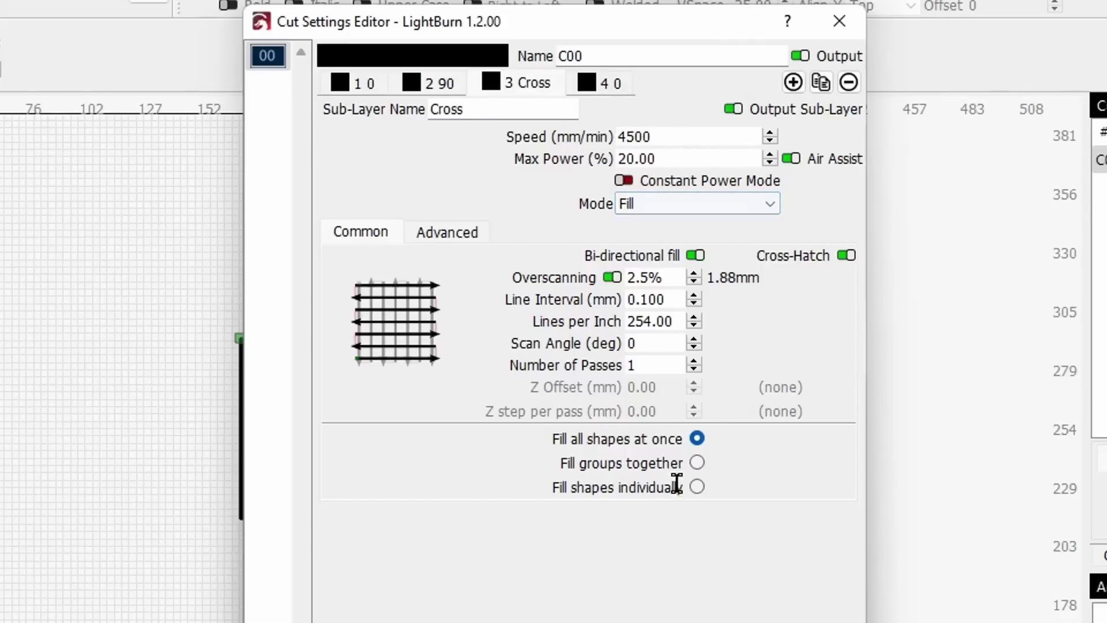
key("Return")
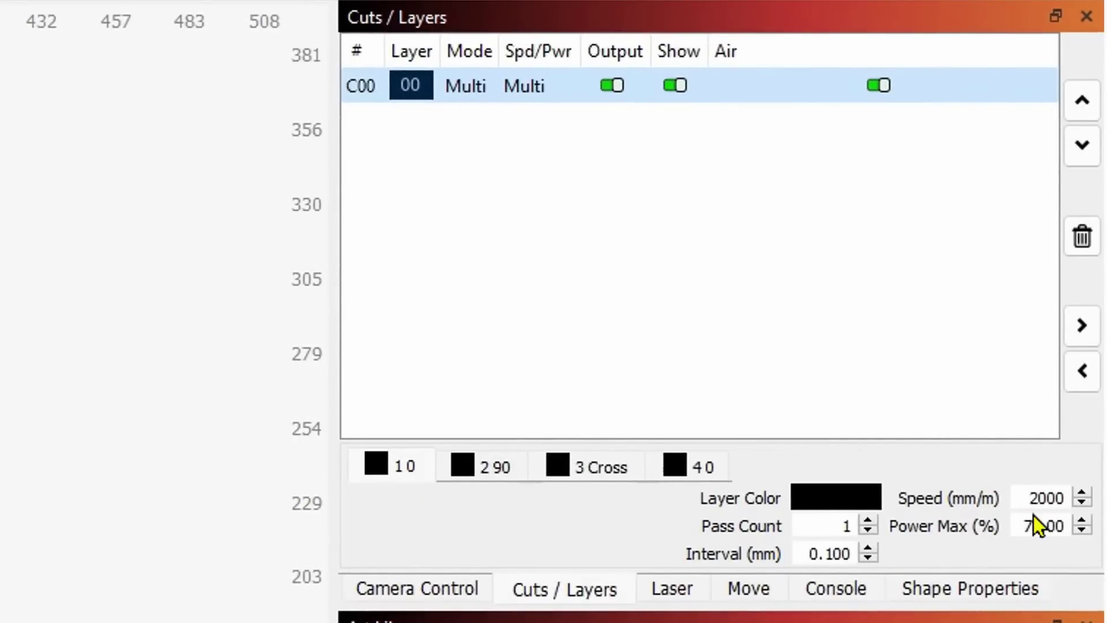
left_click_drag(1012, 499, 1078, 499)
left_click_drag(1026, 528, 1066, 528)
left_click(500, 465)
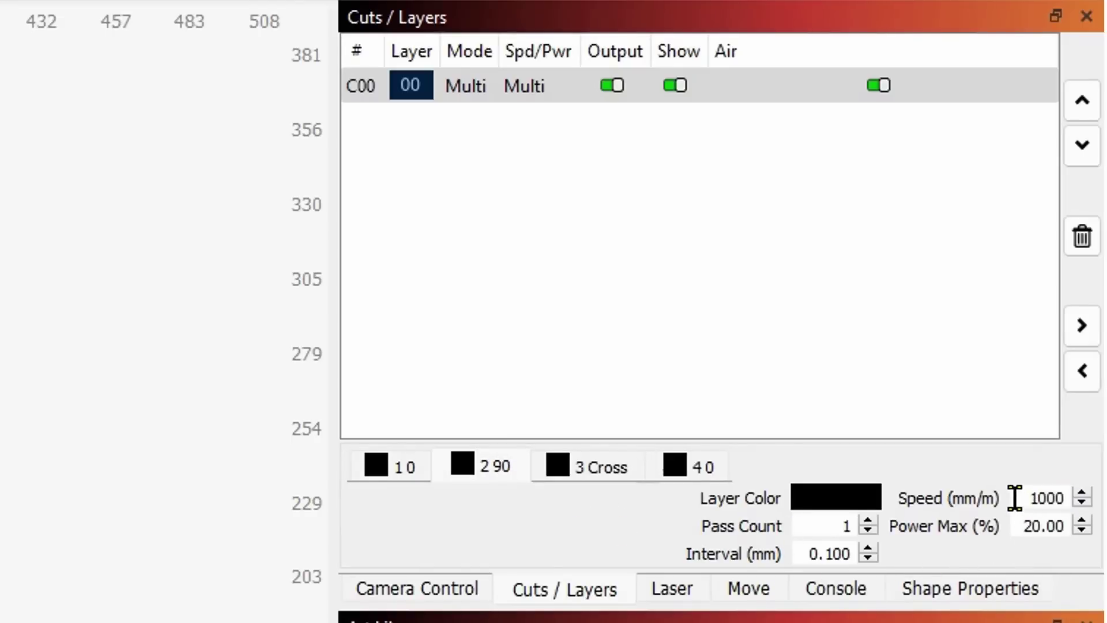
left_click(356, 89)
double_click(355, 88)
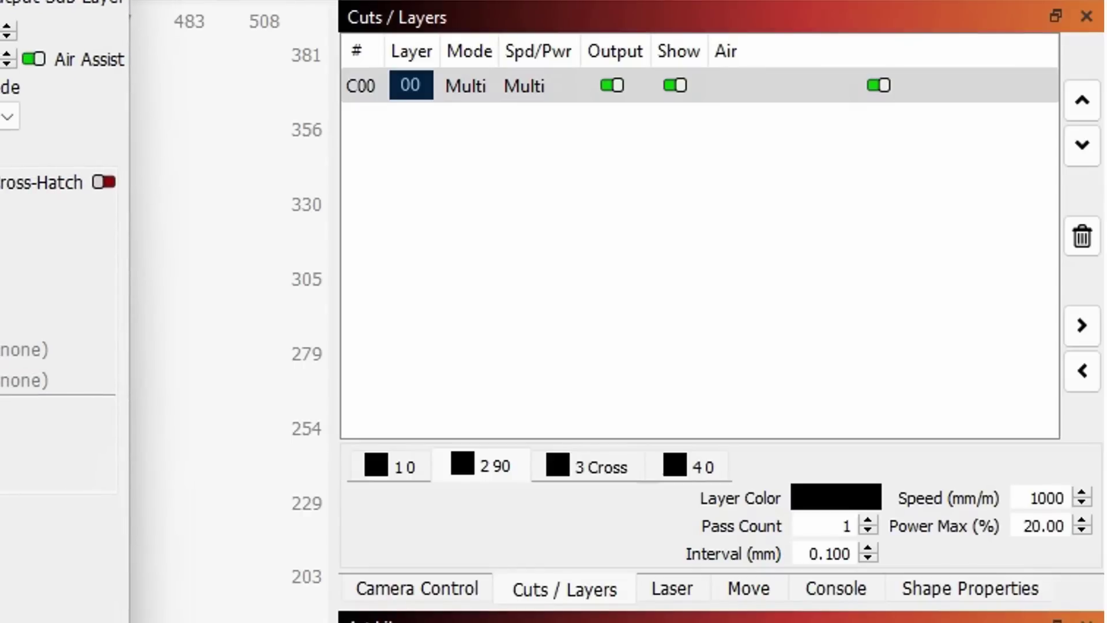
key("Escape")
left_click(587, 466)
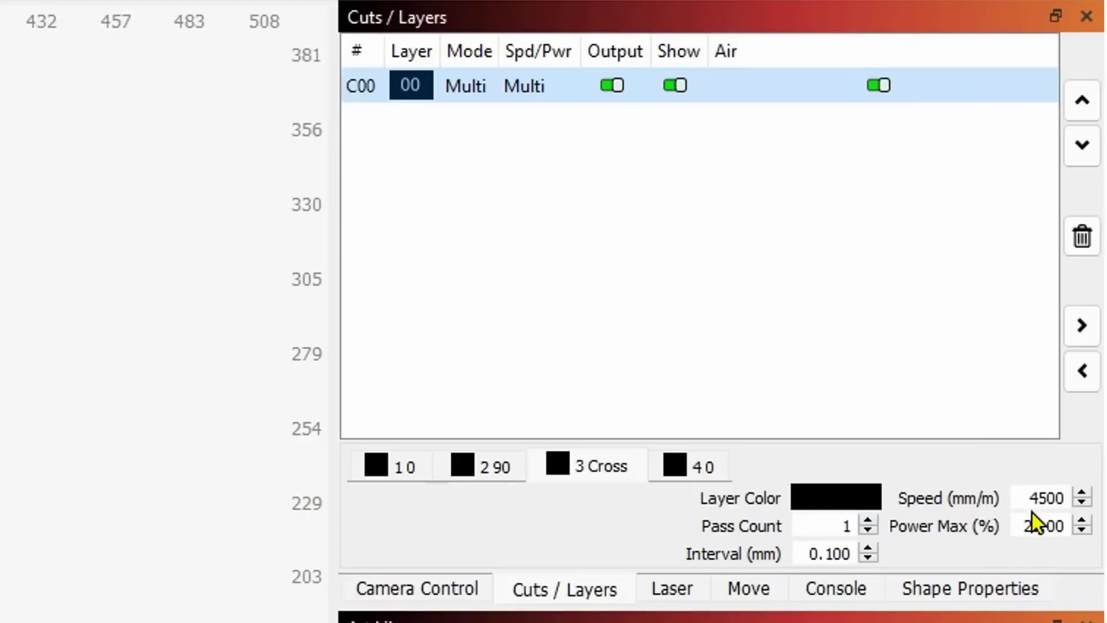
left_click(694, 468)
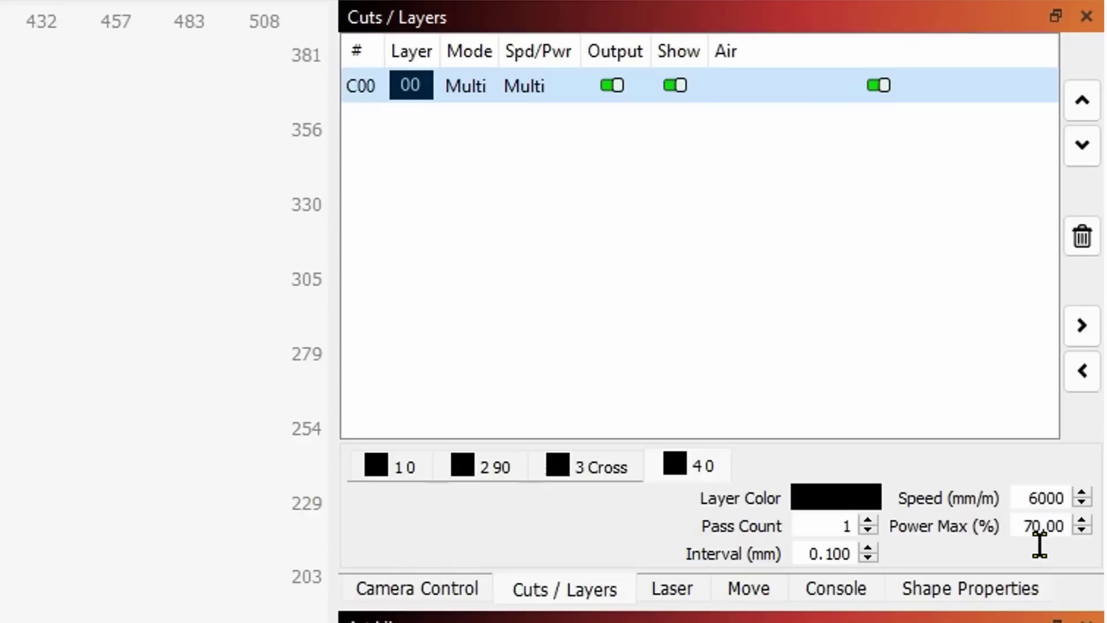
left_click(607, 474)
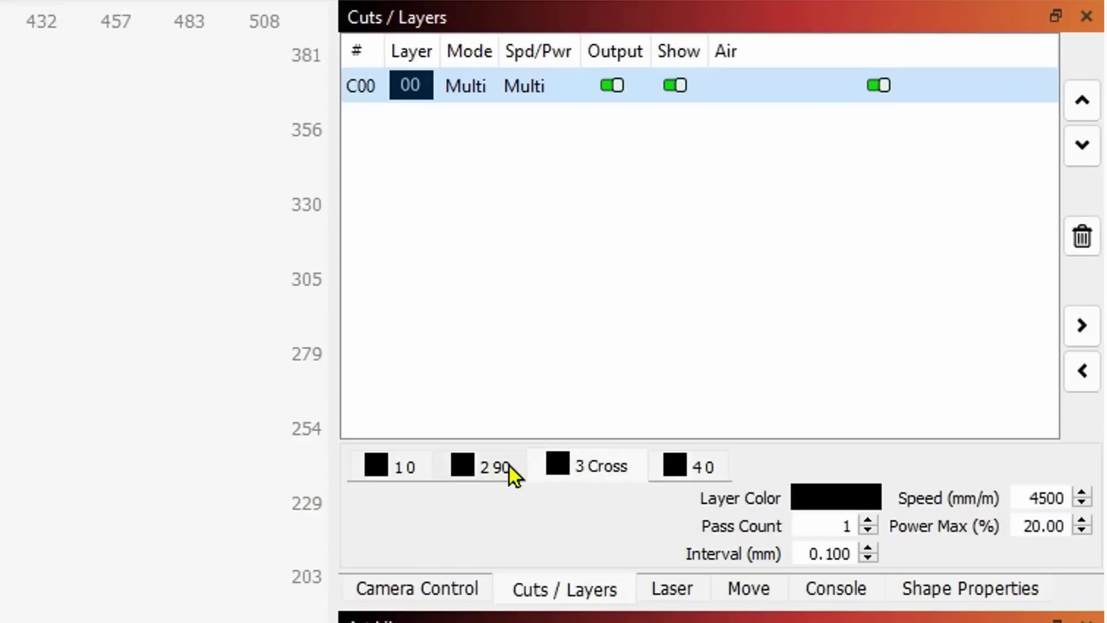
left_click(492, 472)
left_click(393, 468)
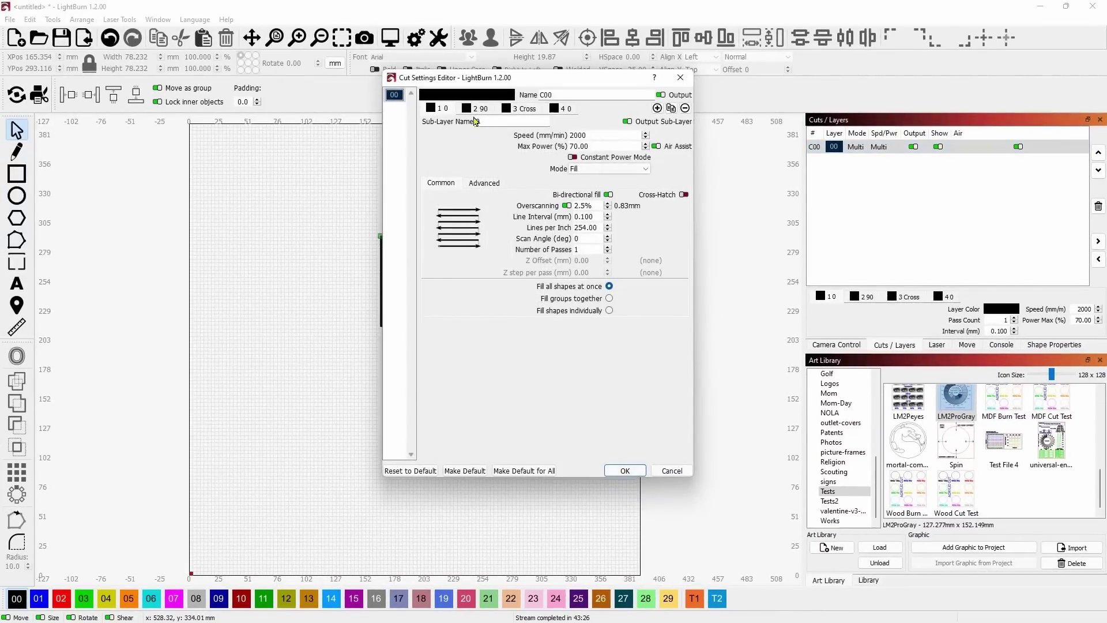
Remove the fourth, Cross and 90 sub-layers, leaving only the 0° fill on C00
left_click(566, 109)
left_click(686, 107)
left_click(533, 110)
left_click(685, 108)
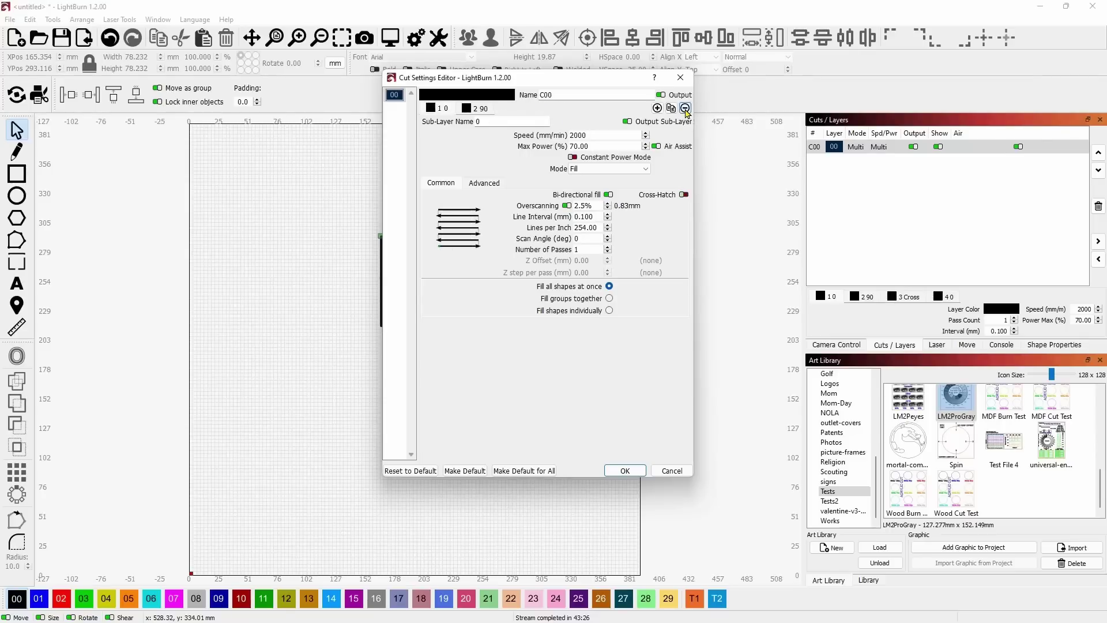
left_click(483, 111)
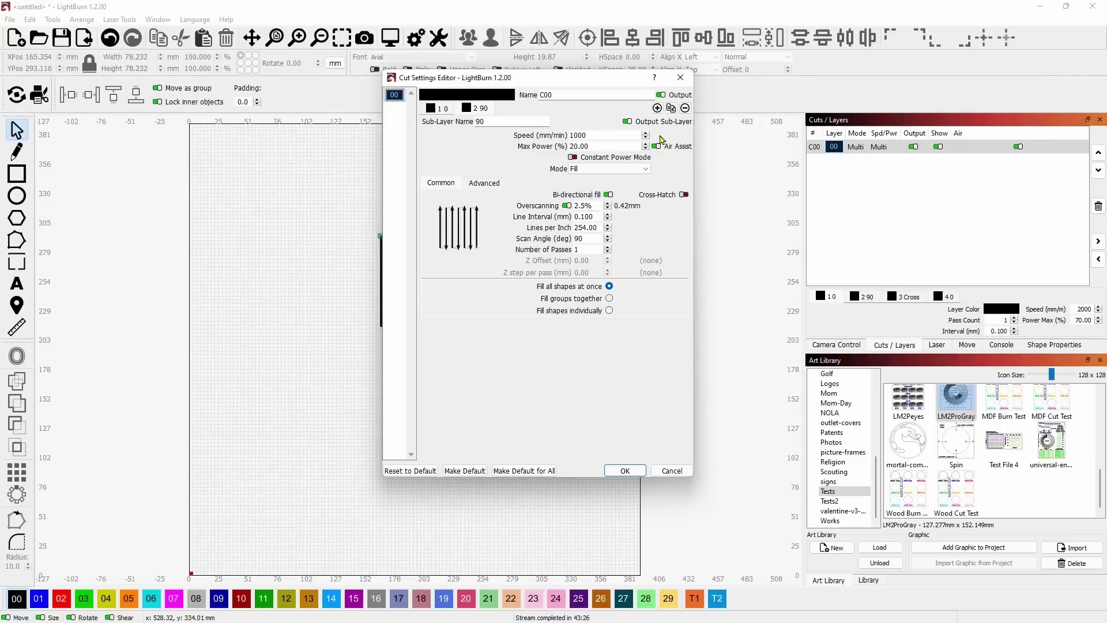
left_click(685, 108)
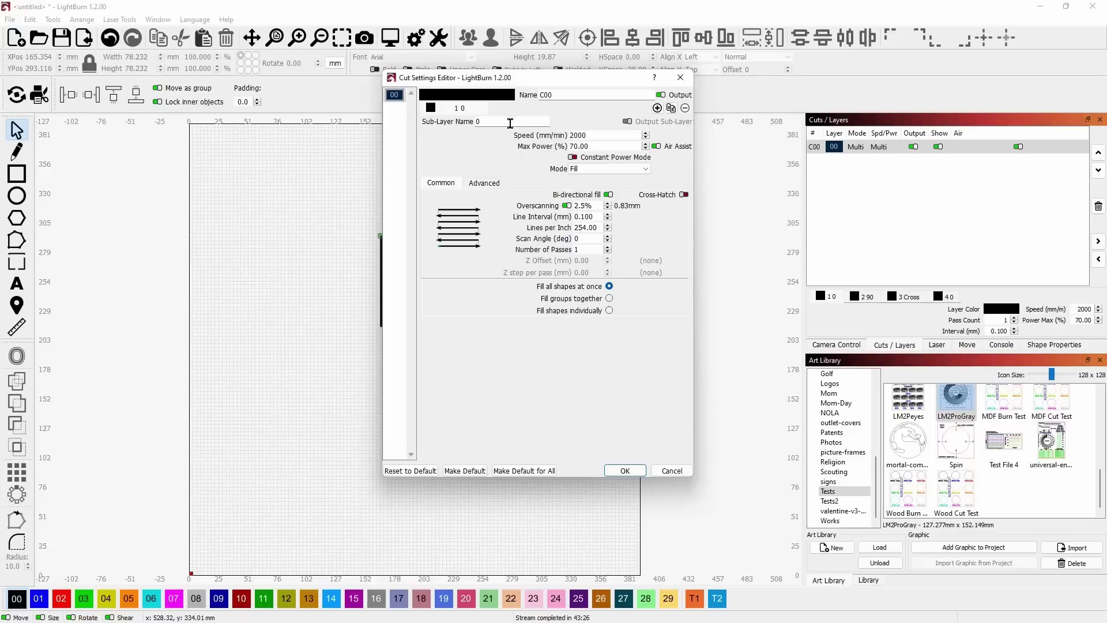
mouse_move(523, 212)
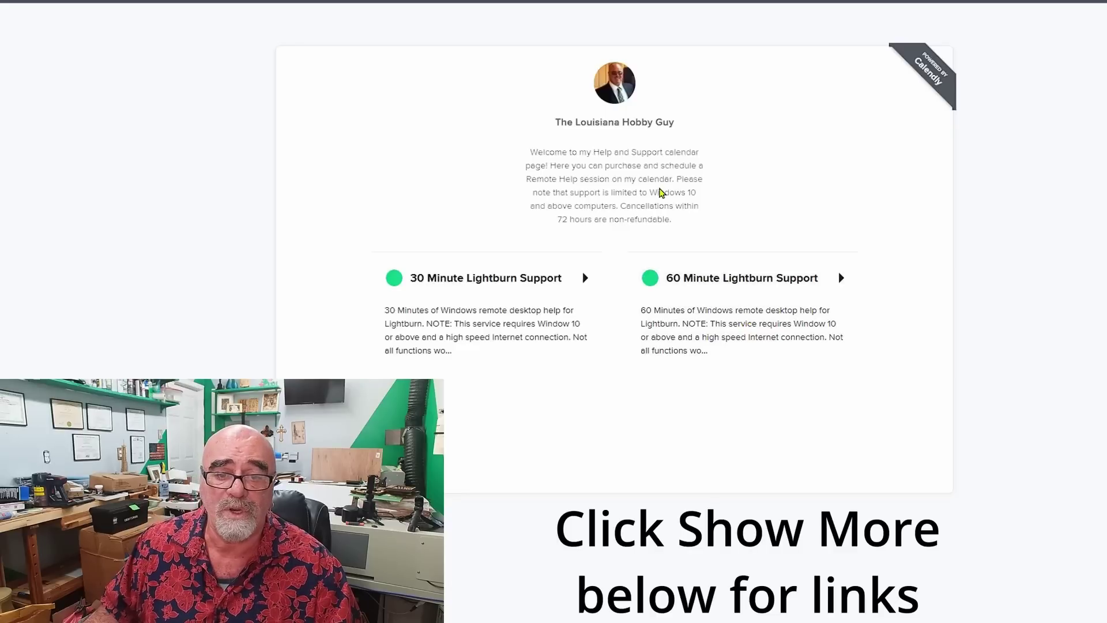
On the Calendly page, choose 60 Minute Lightburn Support and view the July 14 time slots
triple_click(660, 190)
left_click(695, 206)
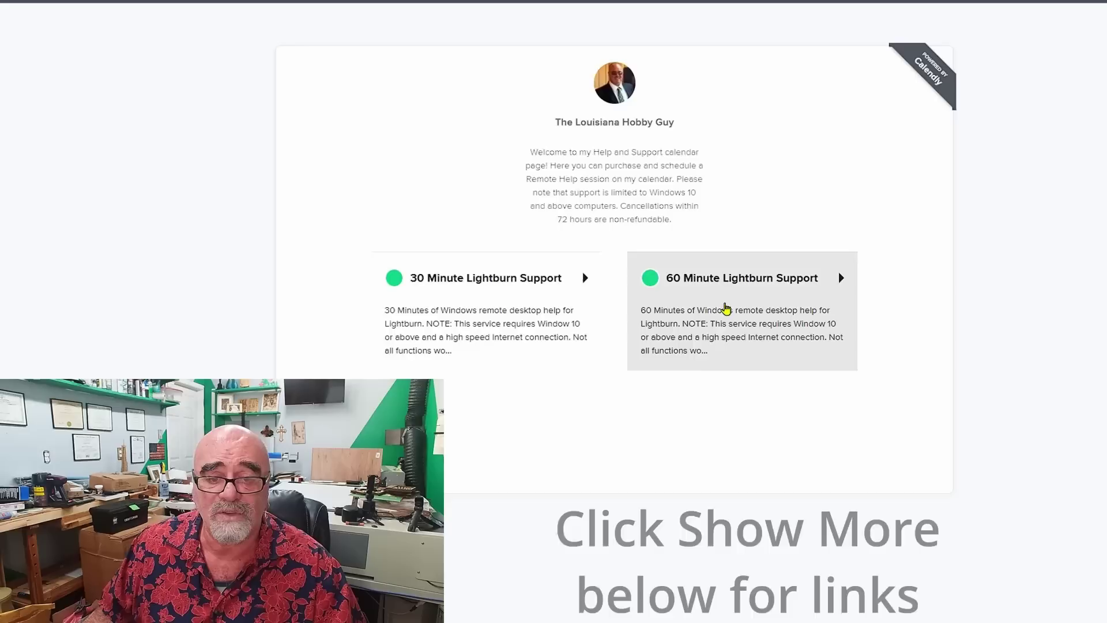
left_click(723, 313)
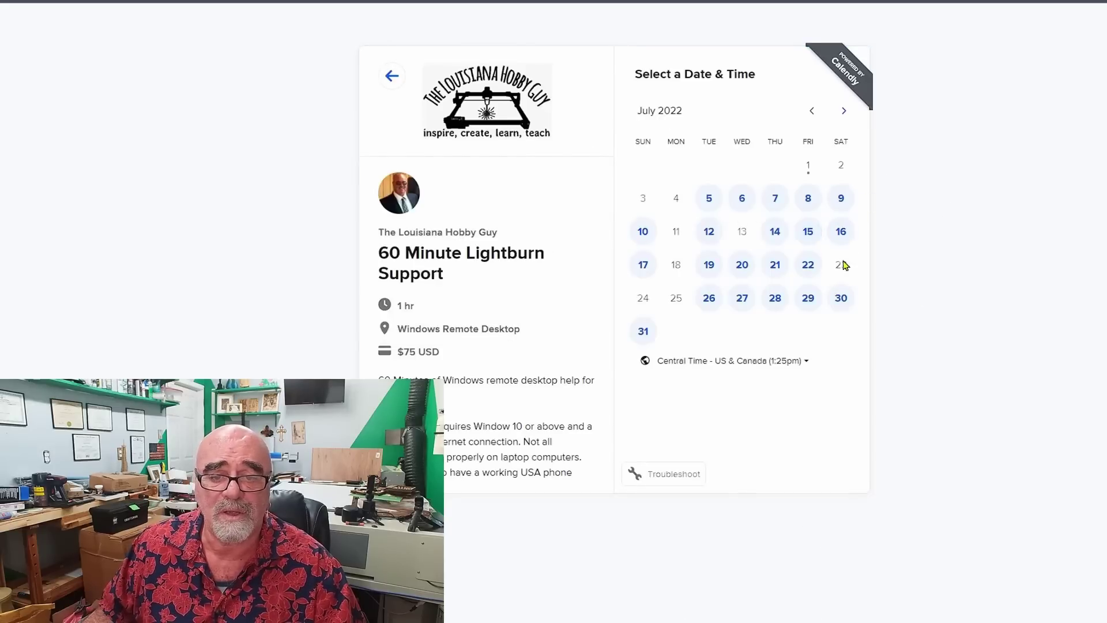
left_click(776, 231)
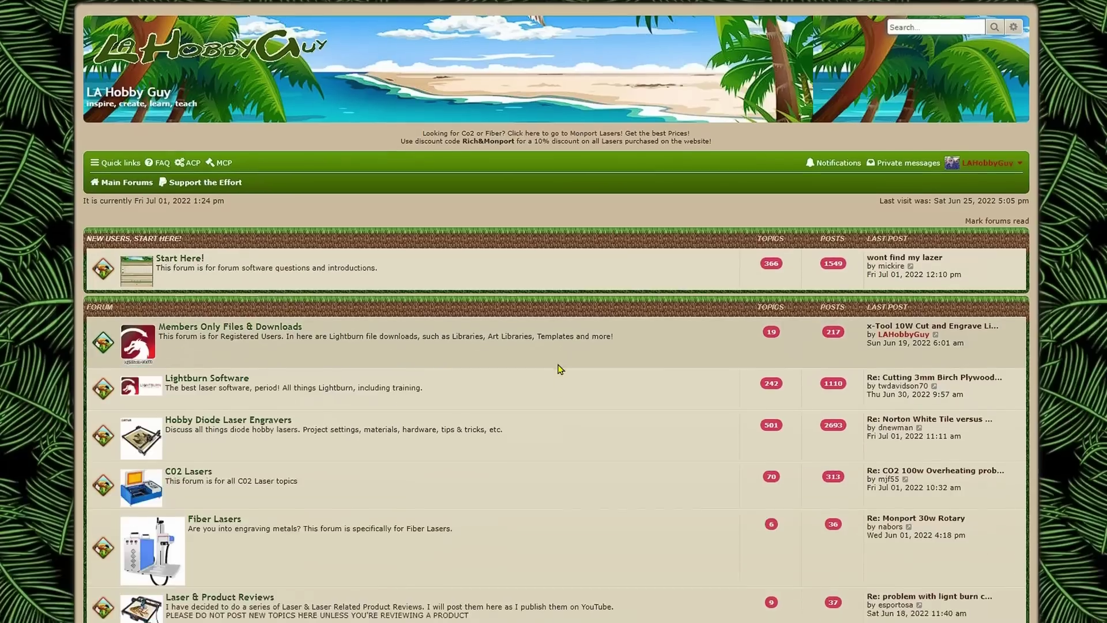
Scroll the LA Hobby Guy forum index and highlight the total member count of 13700
scroll(558, 366, "down", 20)
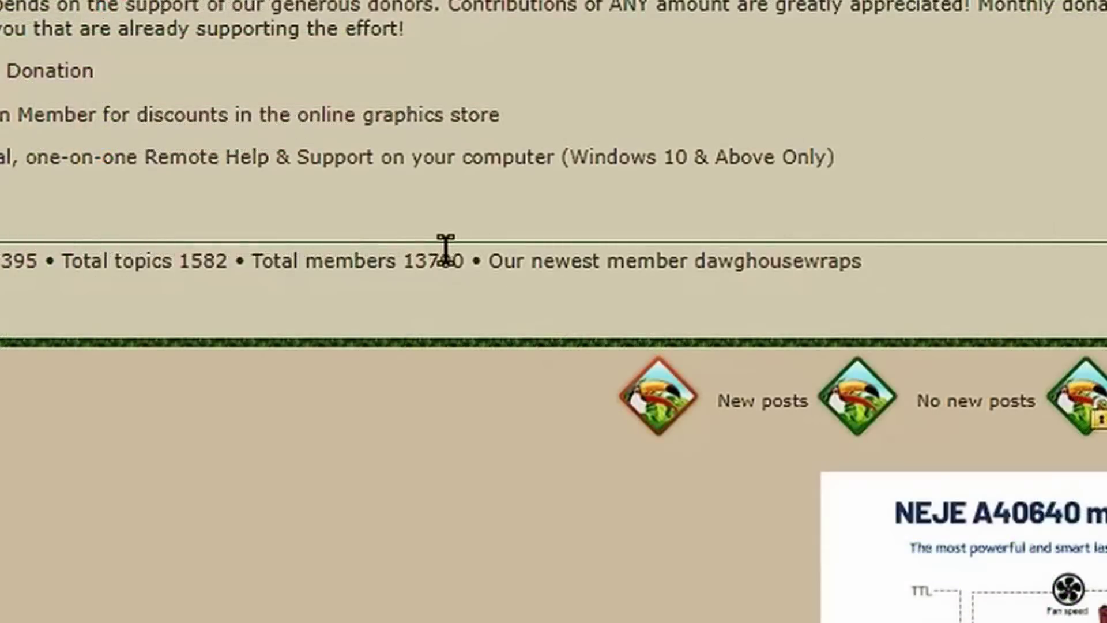
double_click(336, 290)
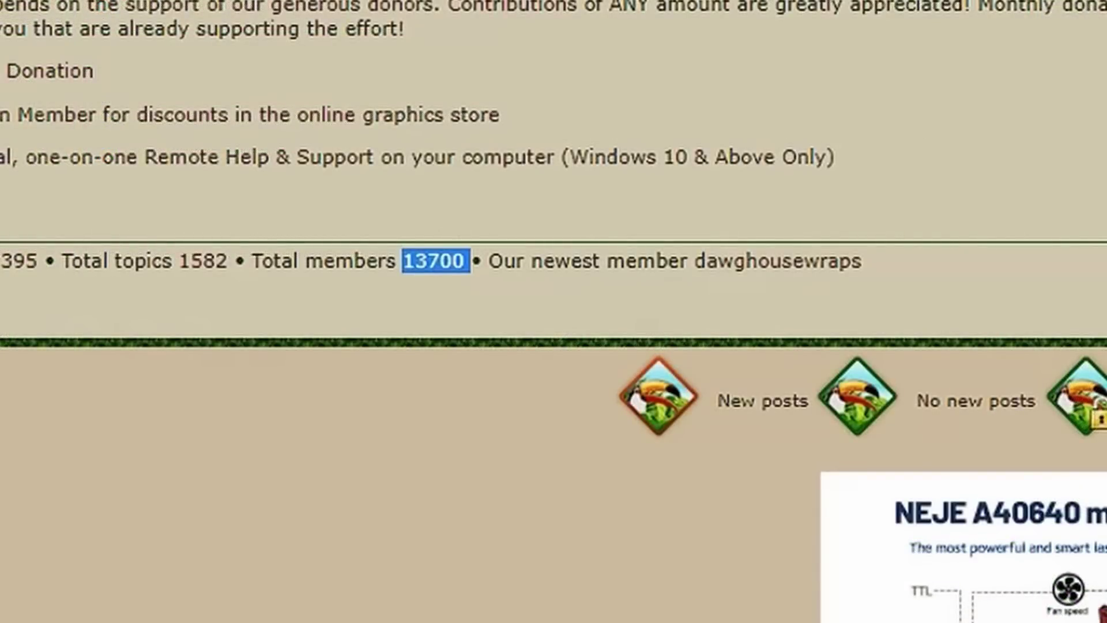
scroll(746, 269, "up", 10)
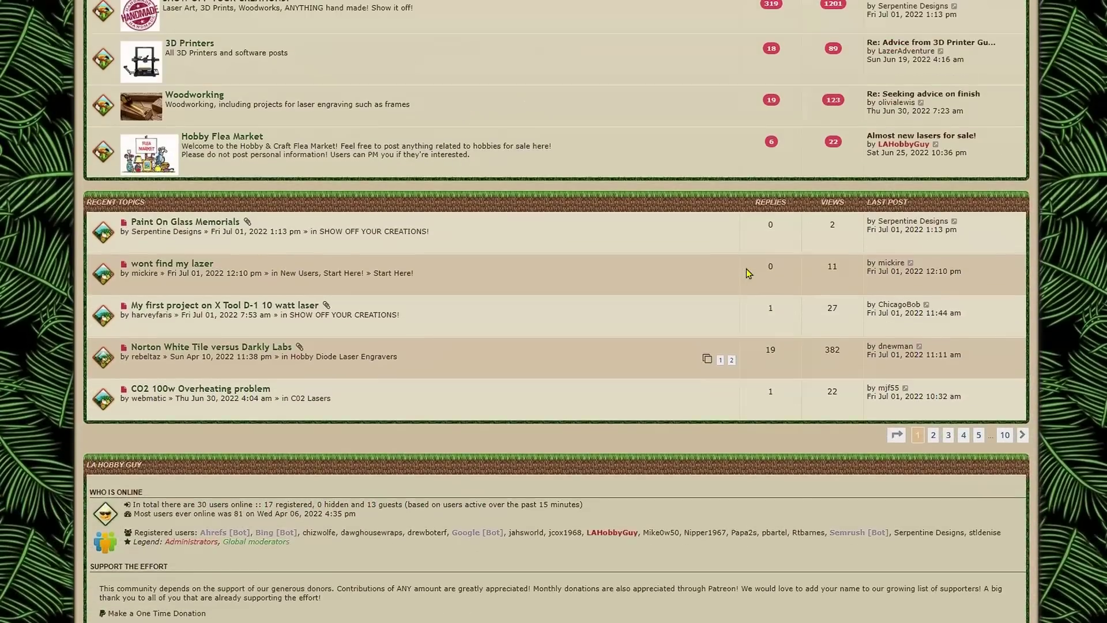
scroll(747, 269, "up", 6)
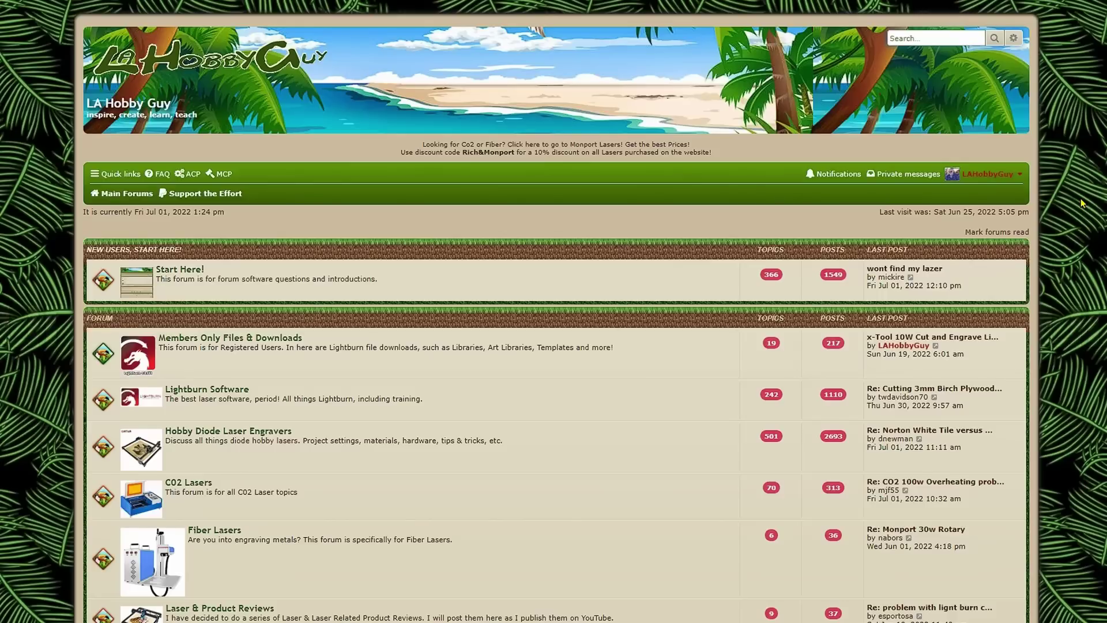
Browse the new posts list, then return to the forum index and scroll to Members Only Files & Downloads
left_click(117, 173)
left_click(122, 232)
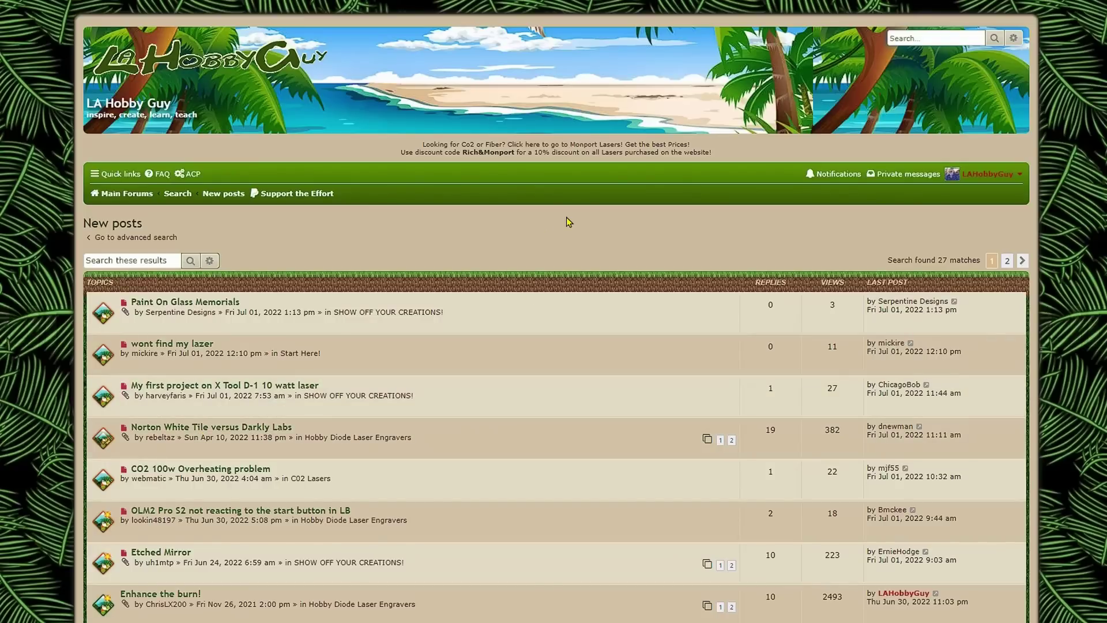
left_click(119, 196)
scroll(571, 240, "down", 3)
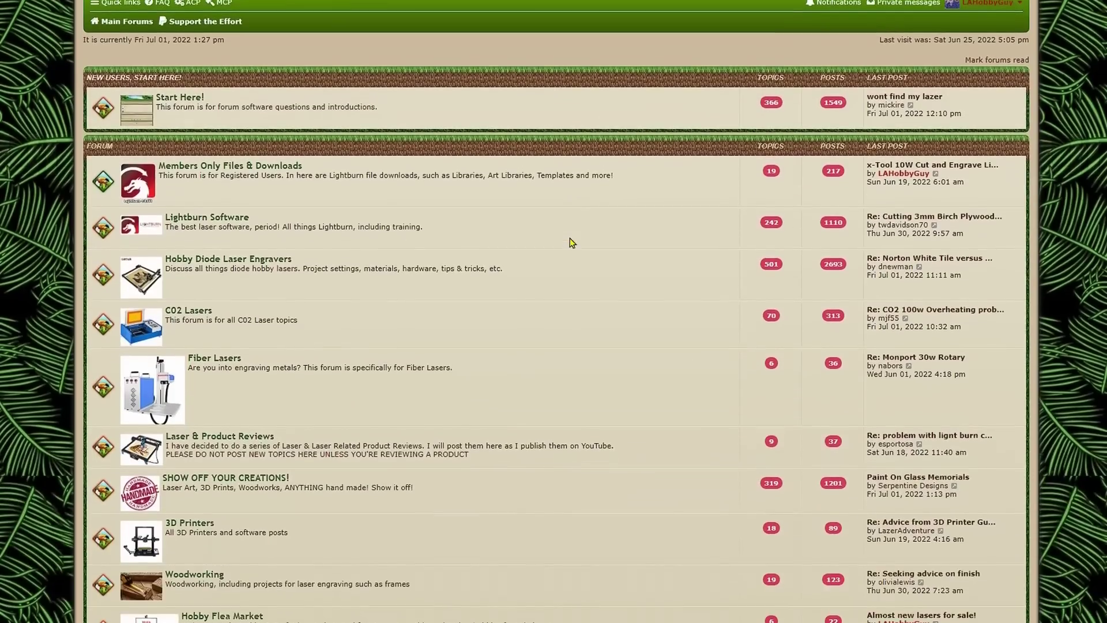
scroll(418, 203, "up", 3)
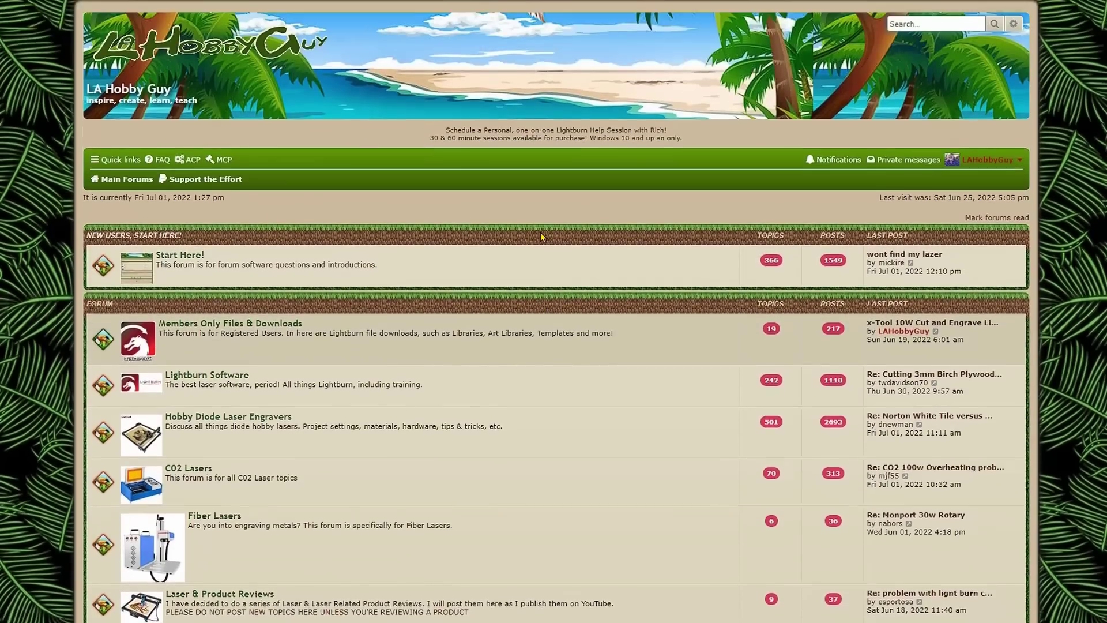
scroll(625, 223, "down", 3)
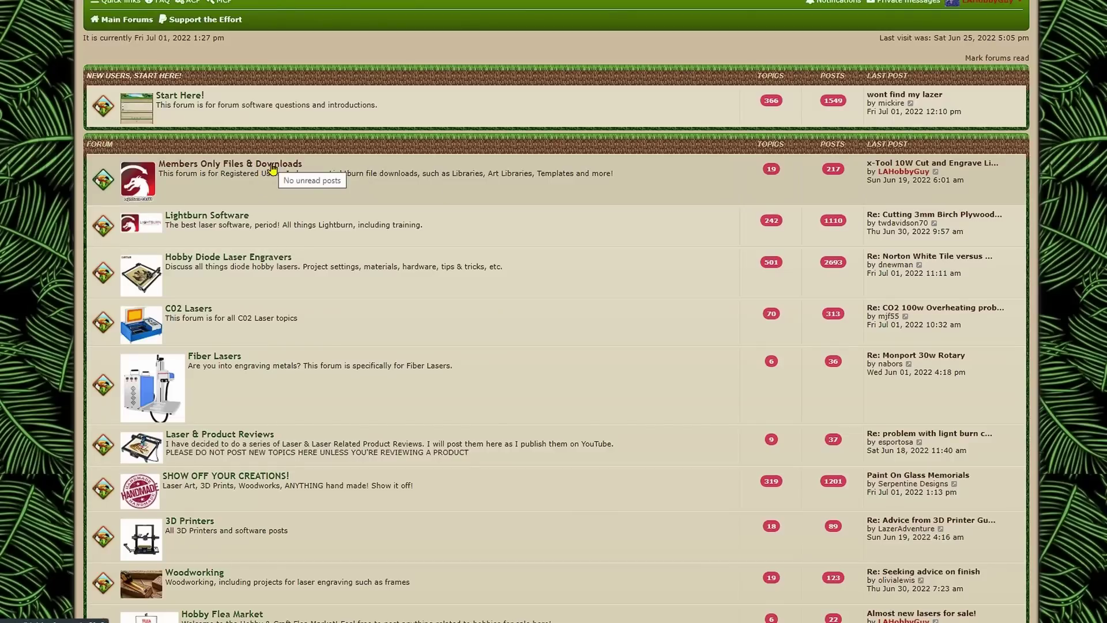
Enter Members Only Files & Downloads and scroll through topics like Lightburn Art Library Downloads
left_click(272, 166)
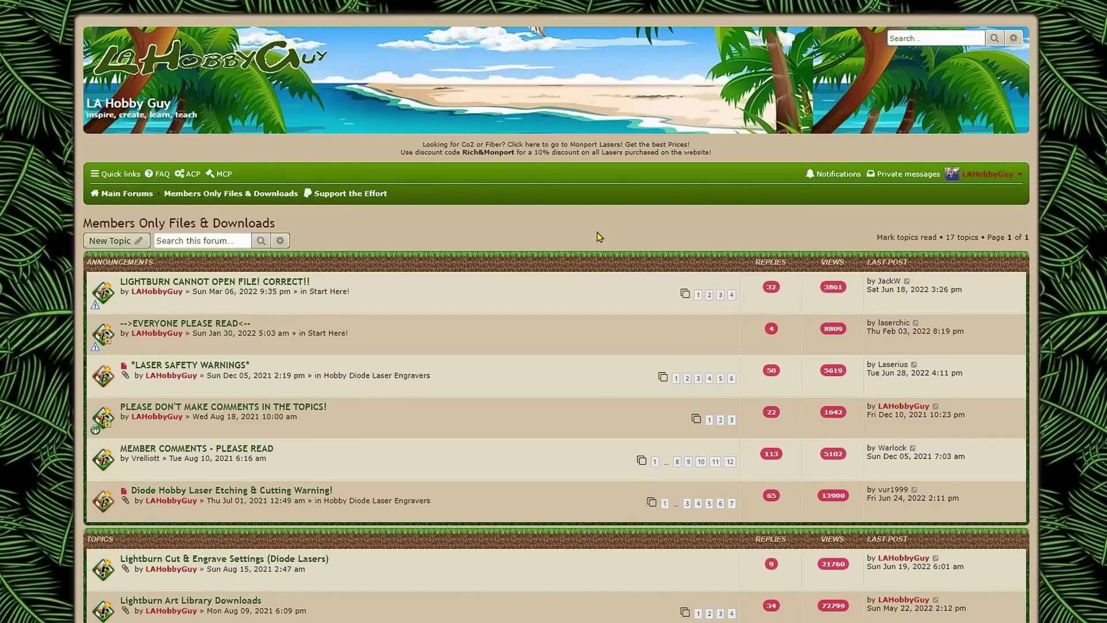
scroll(597, 232, "down", 1)
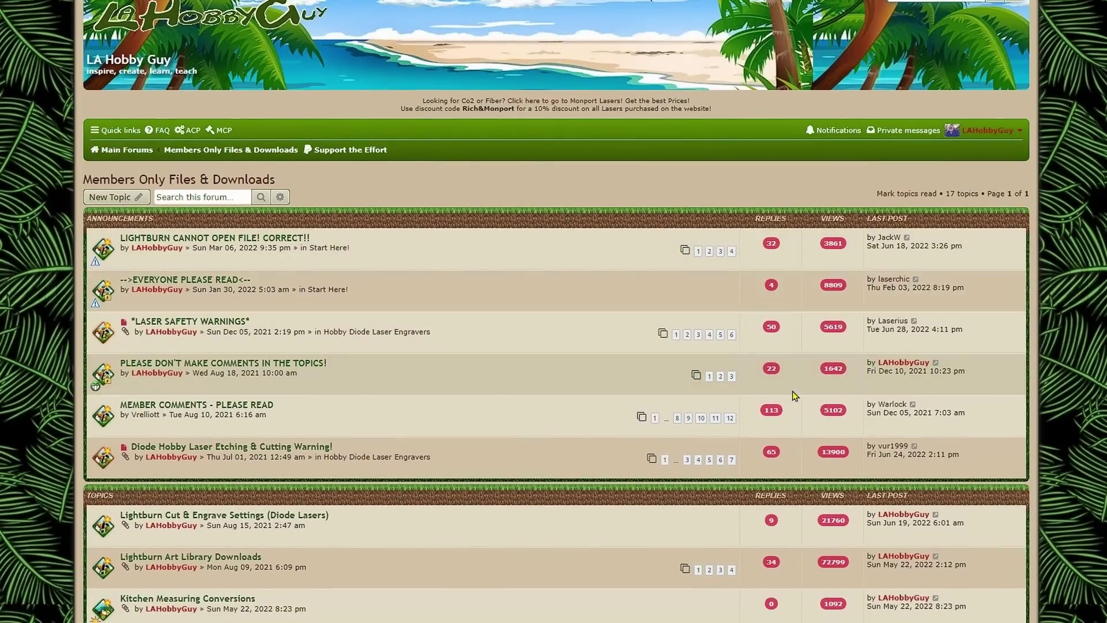
scroll(520, 306, "down", 1)
scroll(453, 231, "down", 5)
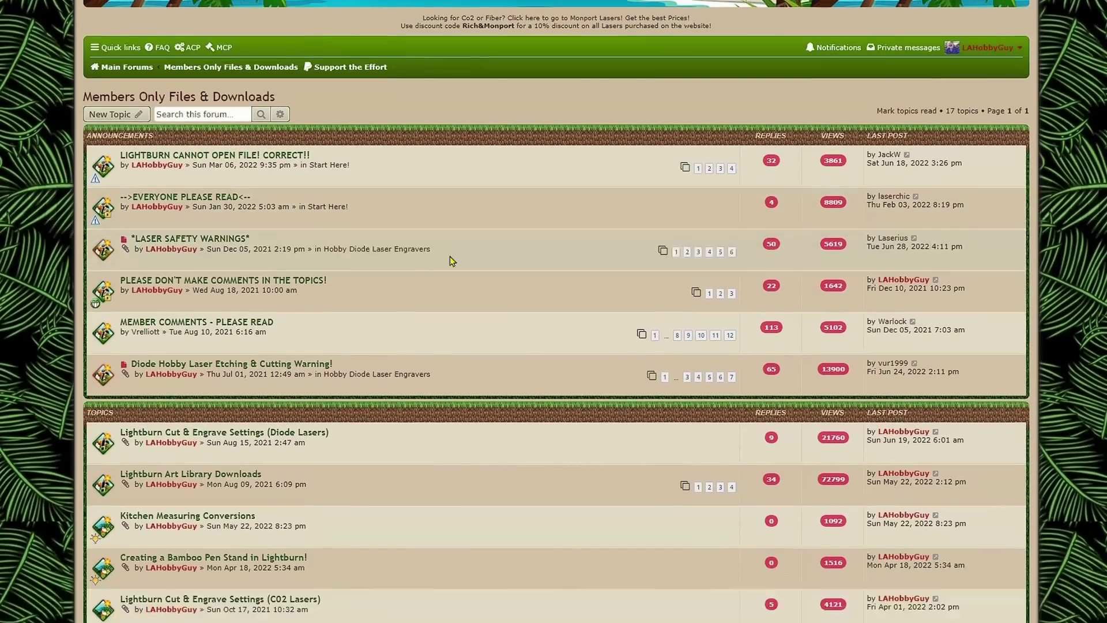
scroll(489, 249, "up", 1)
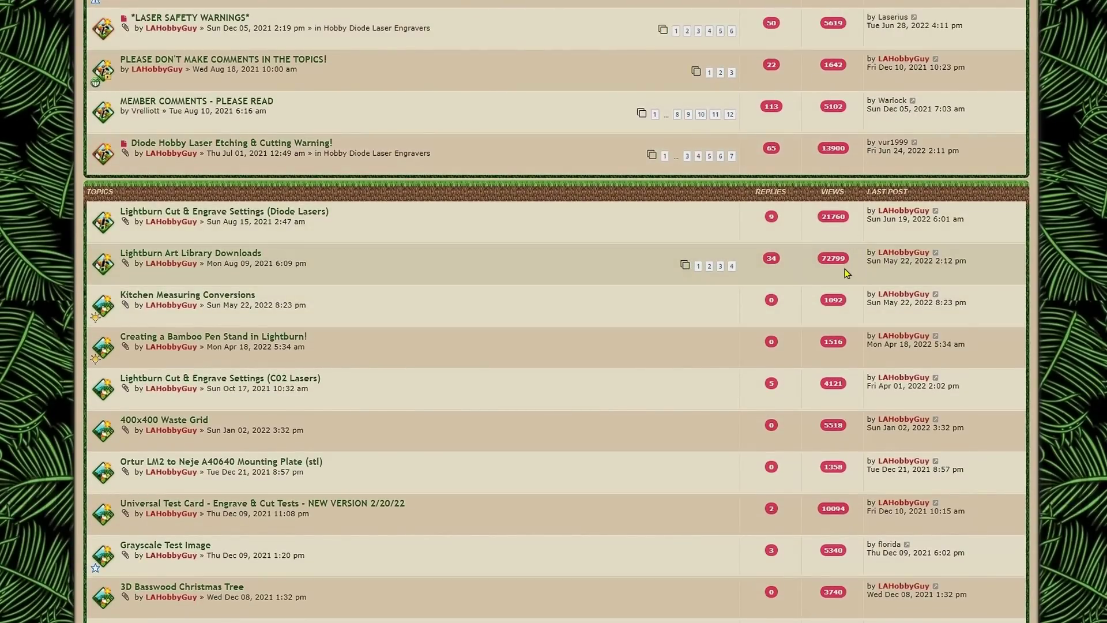
scroll(636, 286, "down", 3)
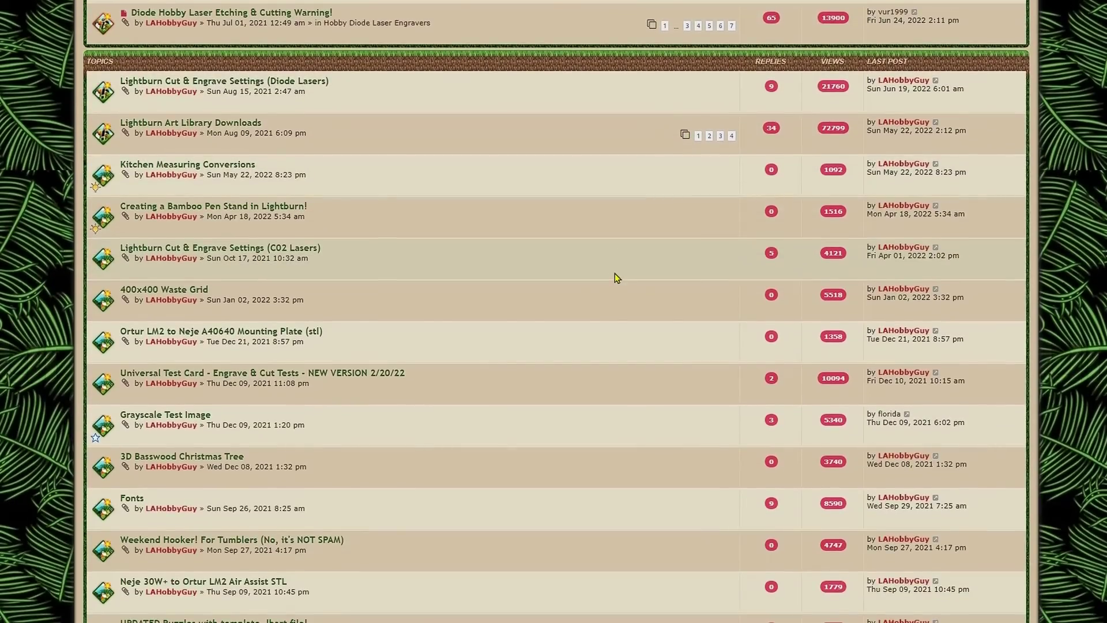
scroll(614, 201, "down", 2)
scroll(613, 201, "down", 1)
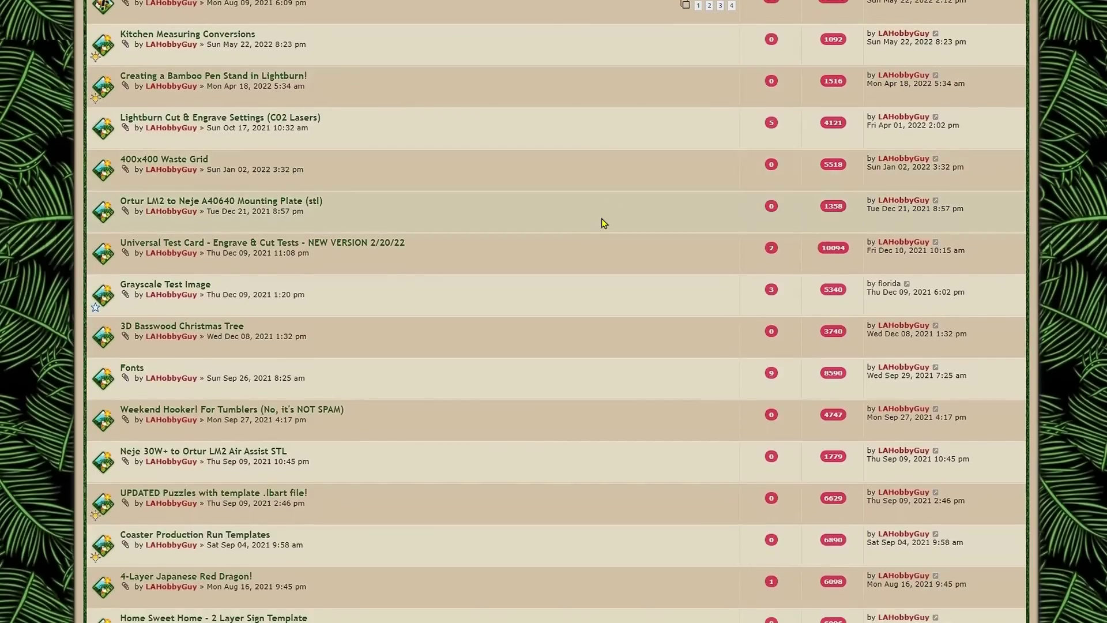
scroll(586, 234, "up", 3)
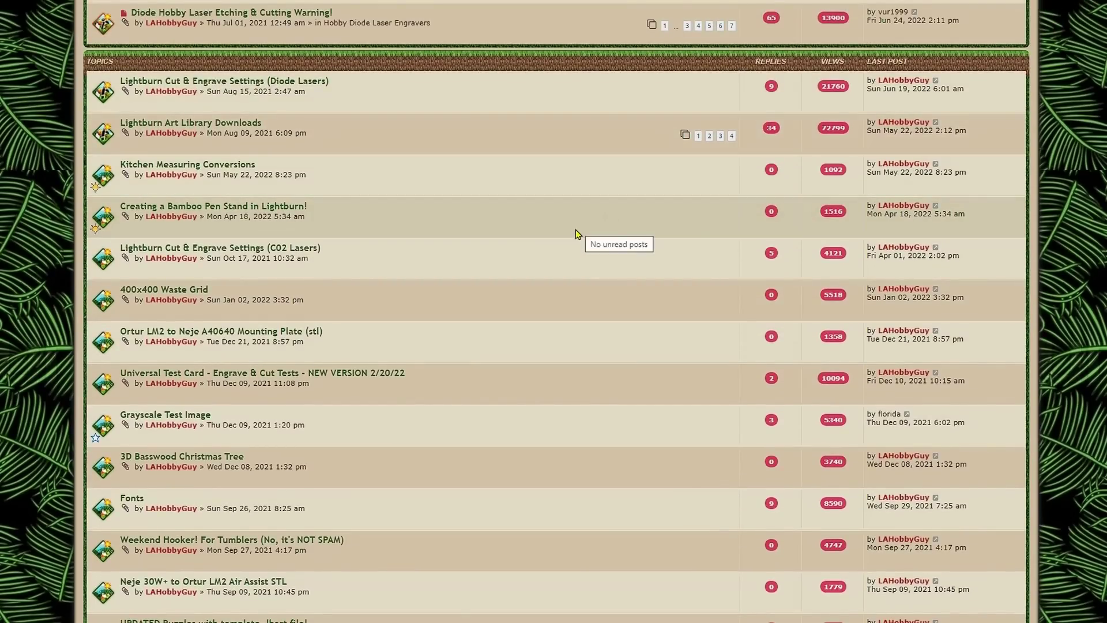
scroll(576, 229, "up", 1)
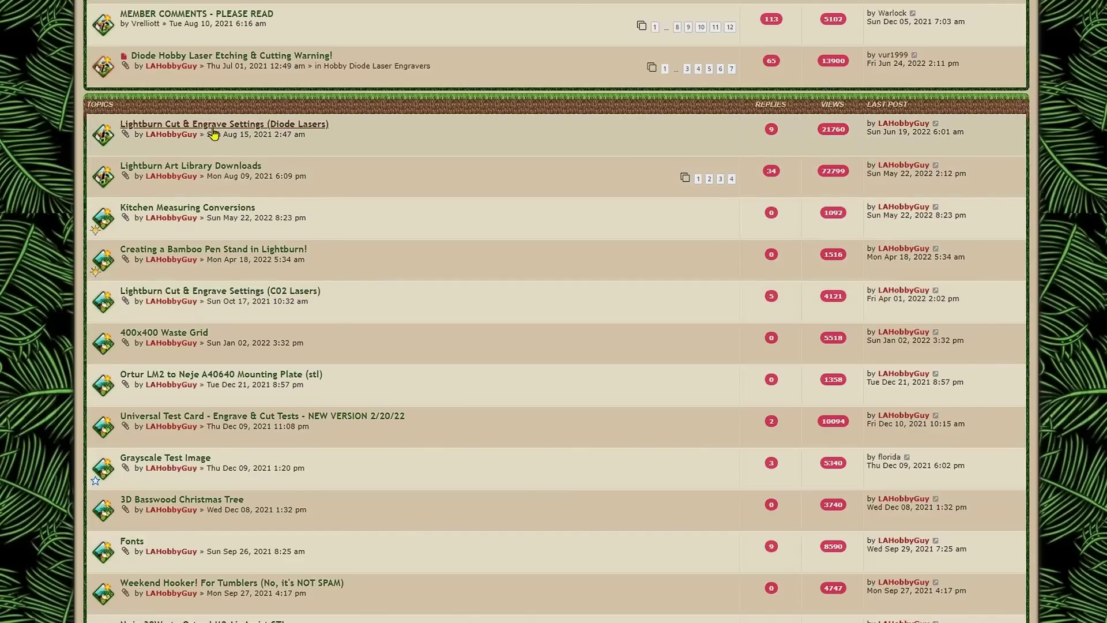
Open the Lightburn Cut & Engrave Settings (Diode Lasers) topic and highlight its Installing Libraries instructions
left_click(286, 126)
scroll(648, 256, "down", 5)
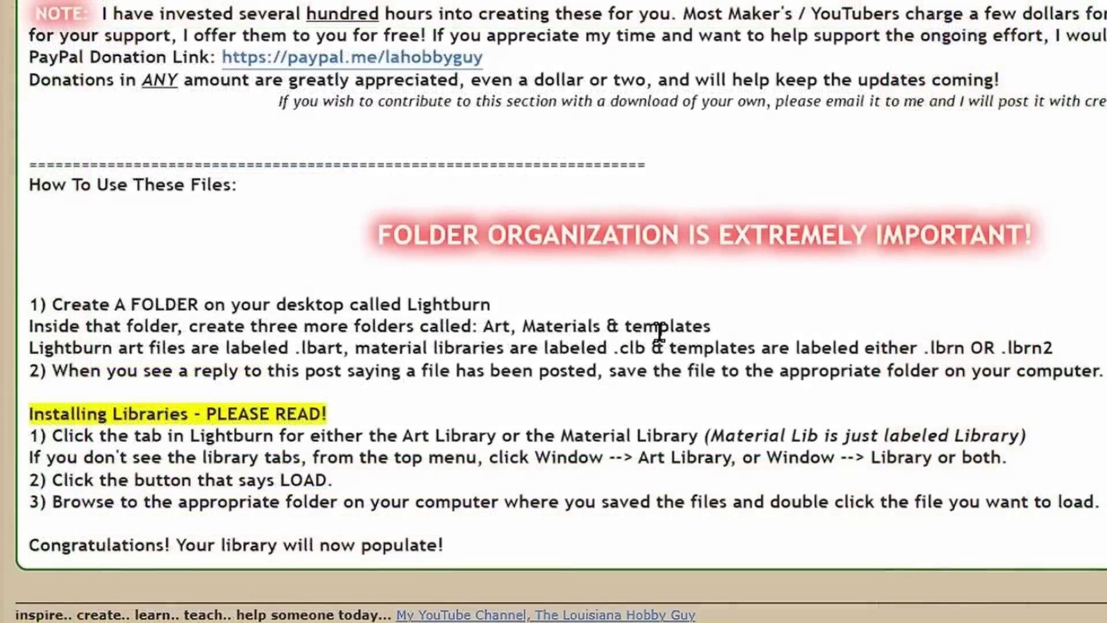
scroll(655, 324, "down", 3)
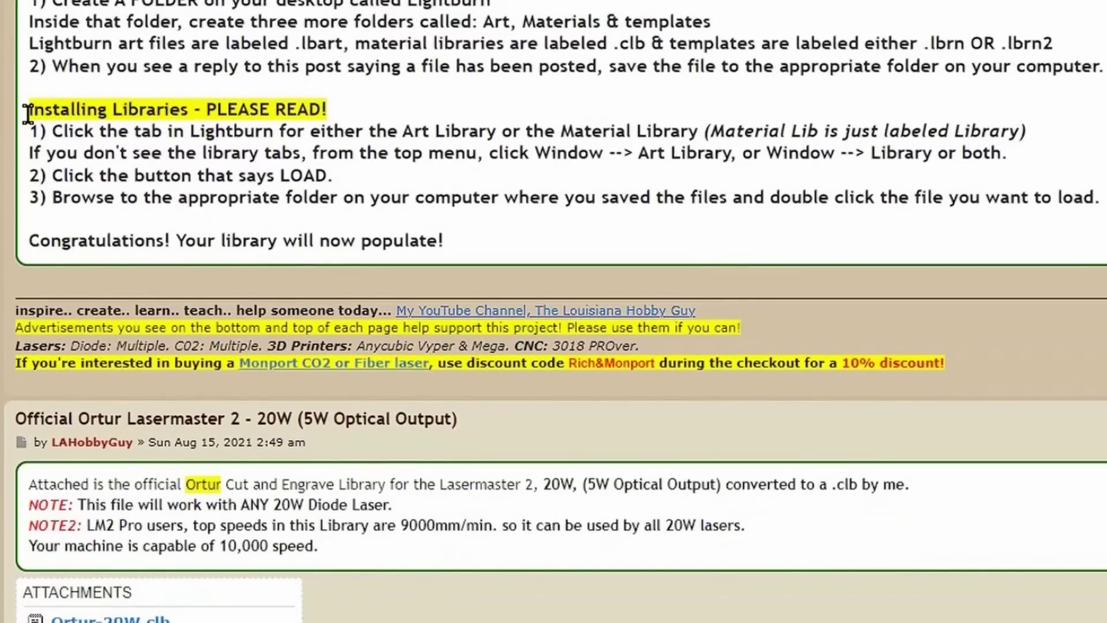
left_click_drag(28, 110, 453, 185)
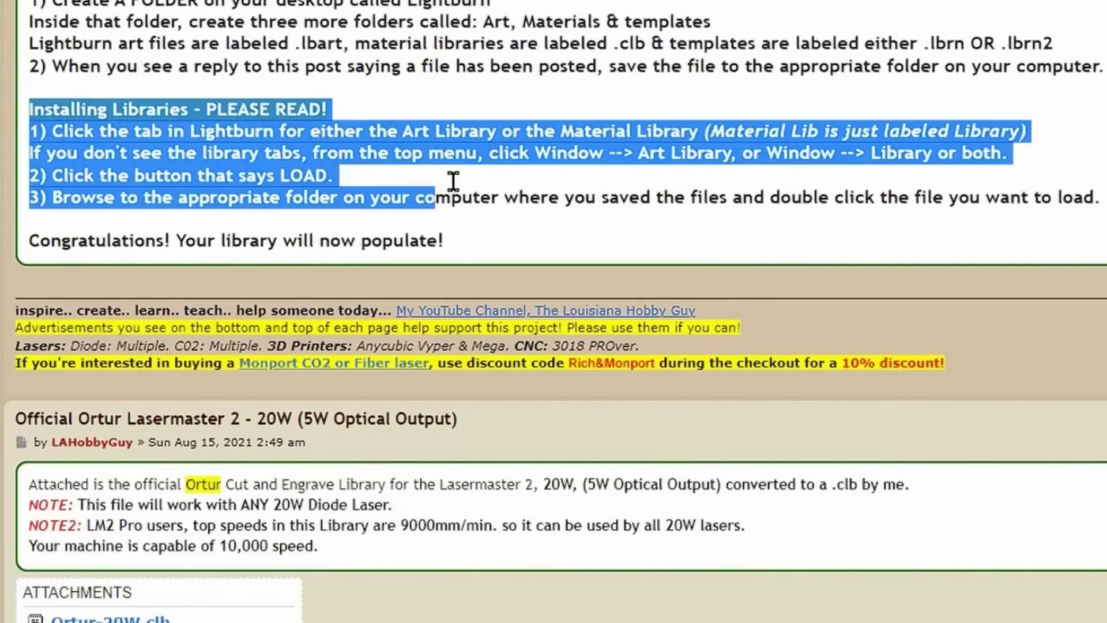
left_click(143, 110)
Scroll through the topic's posts and .clb library attachments such as x-Tool-5W.clb
scroll(967, 168, "down", 6)
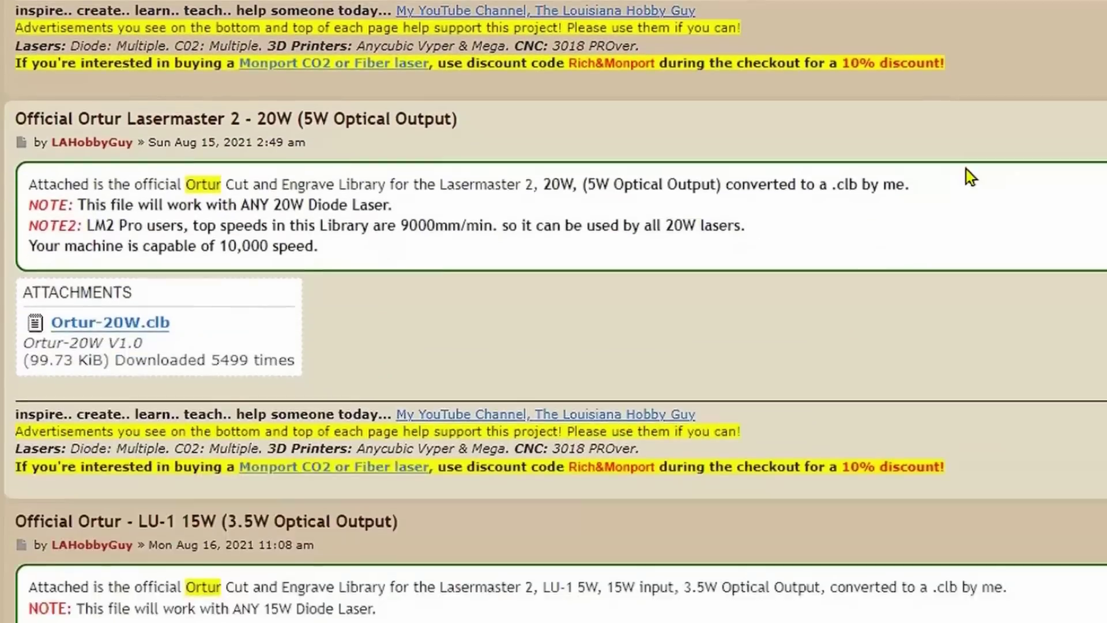
scroll(935, 195, "down", 1)
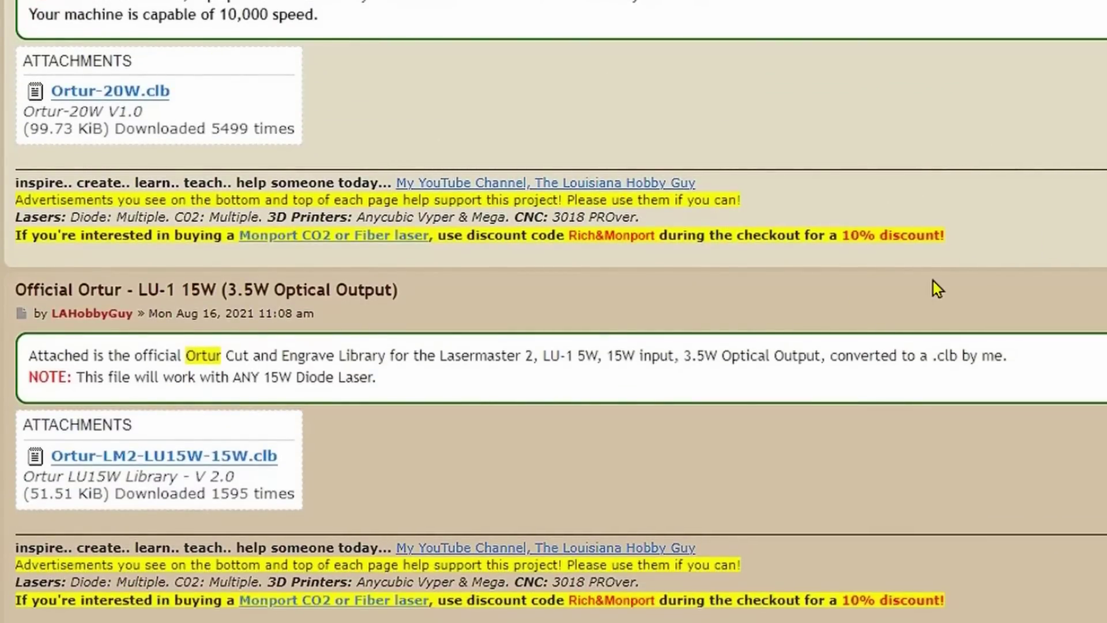
scroll(933, 282, "down", 7)
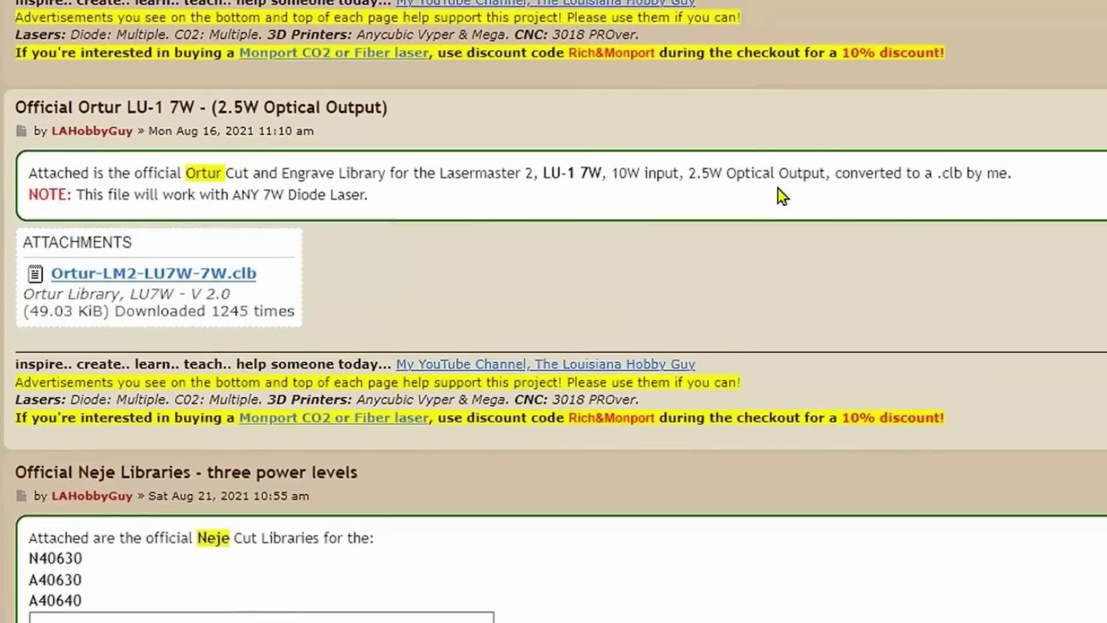
scroll(877, 211, "down", 15)
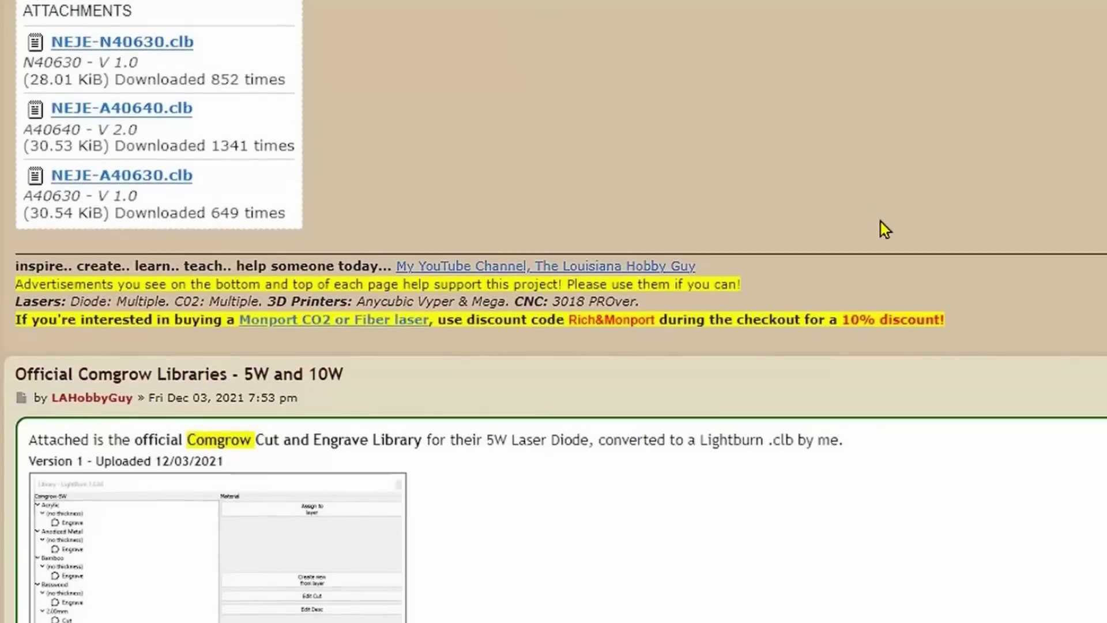
scroll(948, 231, "down", 5)
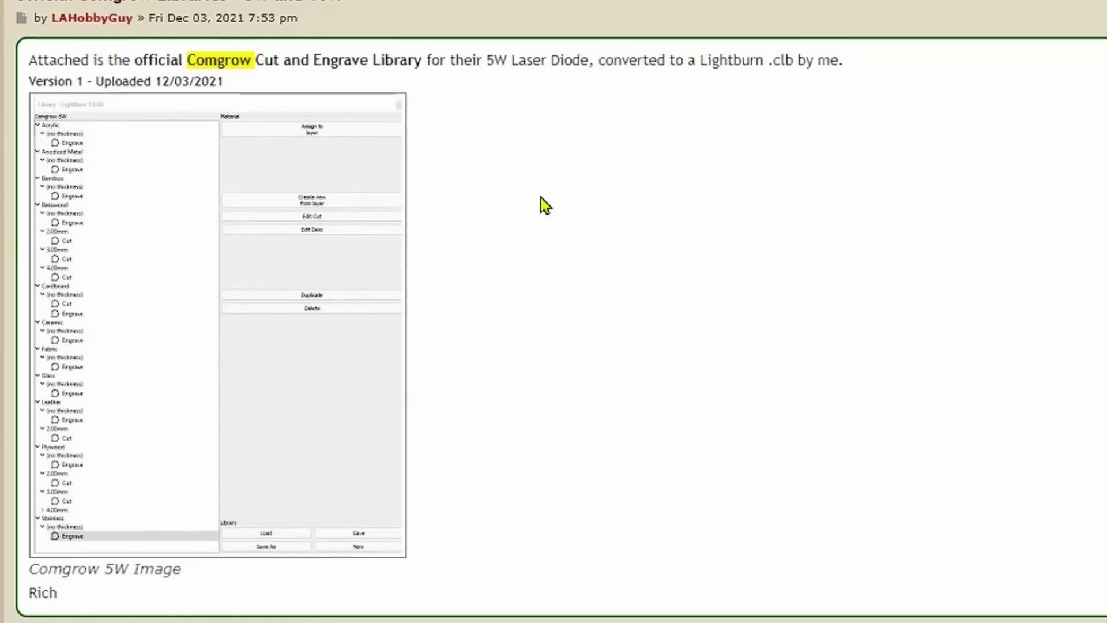
scroll(546, 206, "down", 10)
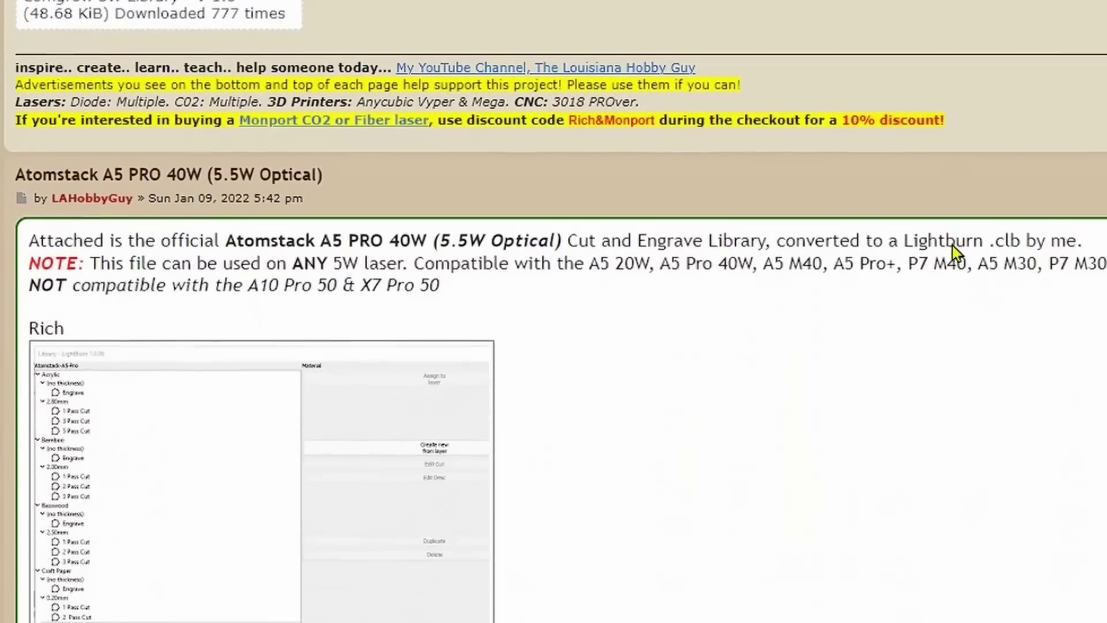
scroll(953, 246, "down", 4)
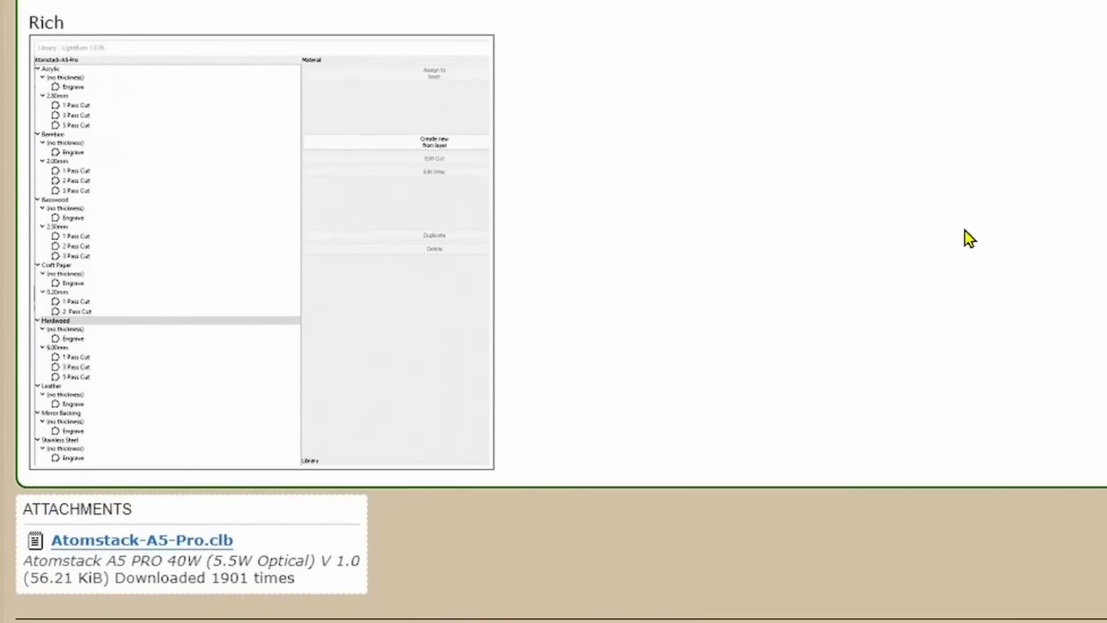
scroll(967, 231, "down", 10)
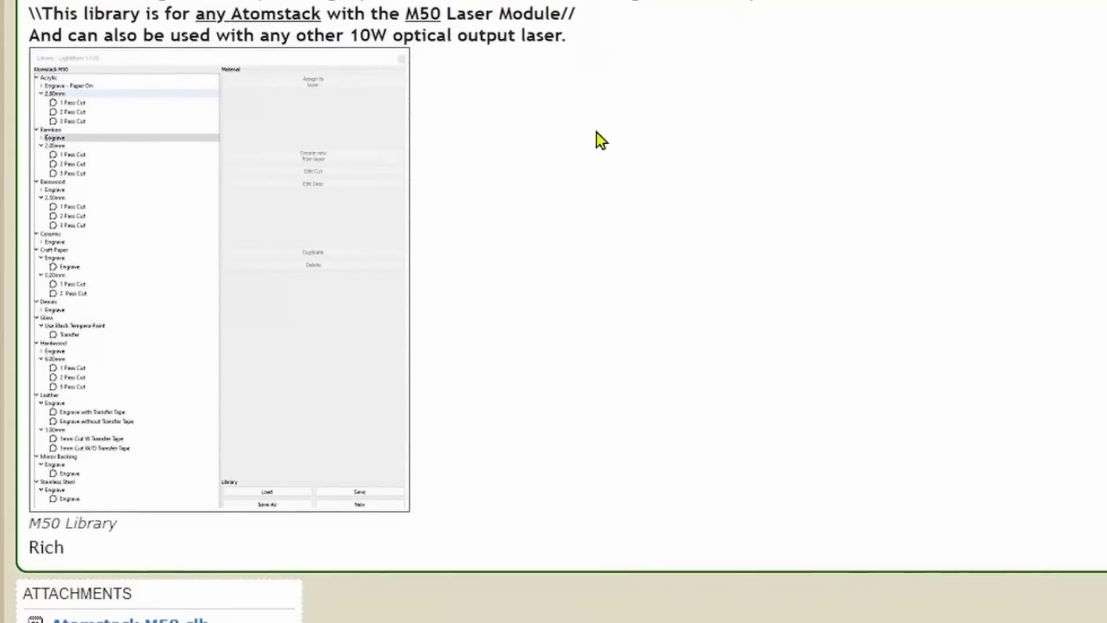
scroll(911, 228, "down", 7)
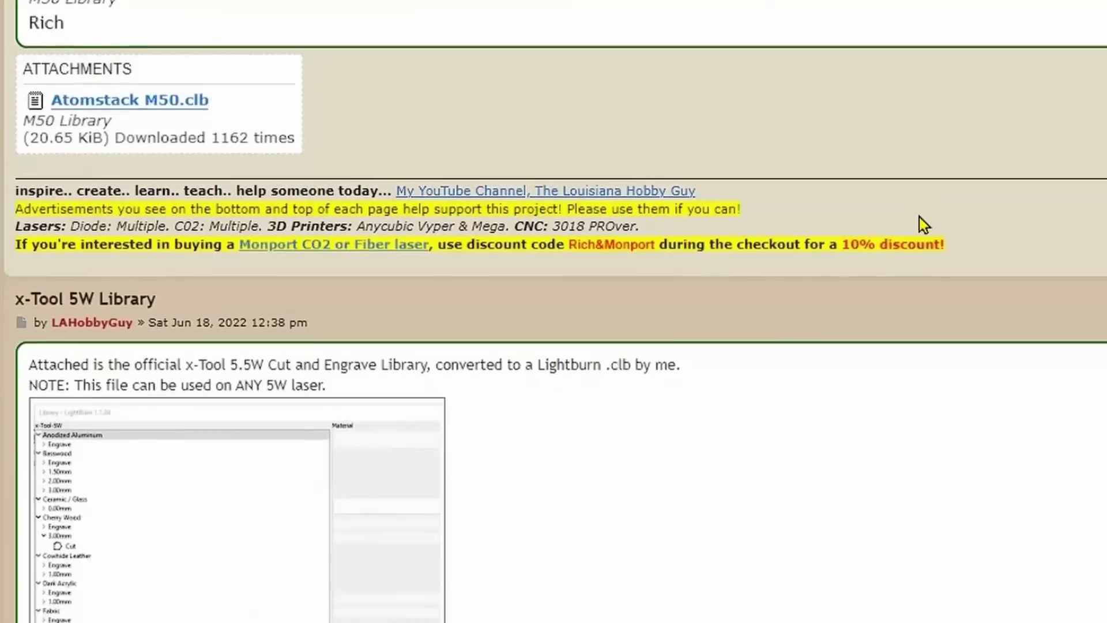
scroll(920, 217, "down", 2)
scroll(920, 217, "down", 1)
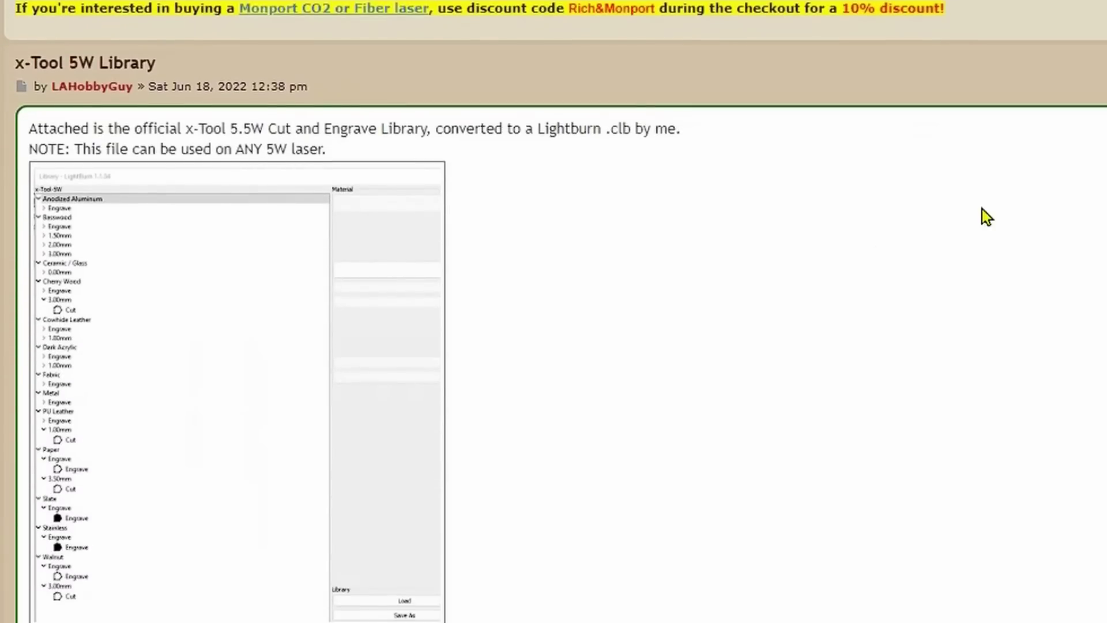
scroll(982, 209, "down", 1)
scroll(982, 209, "down", 10)
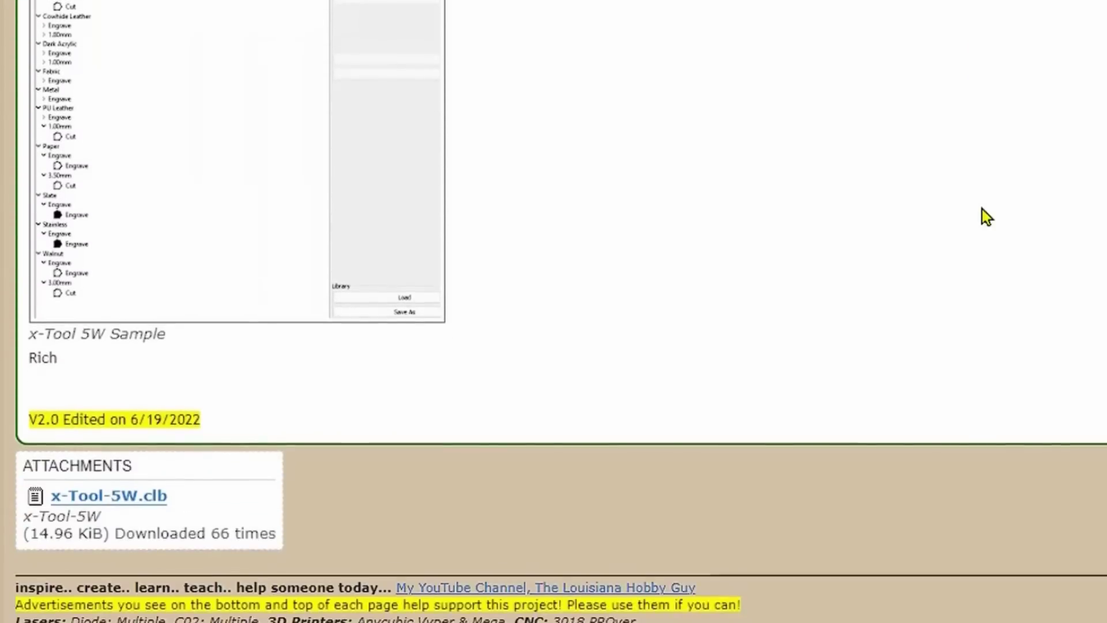
scroll(982, 208, "down", 3)
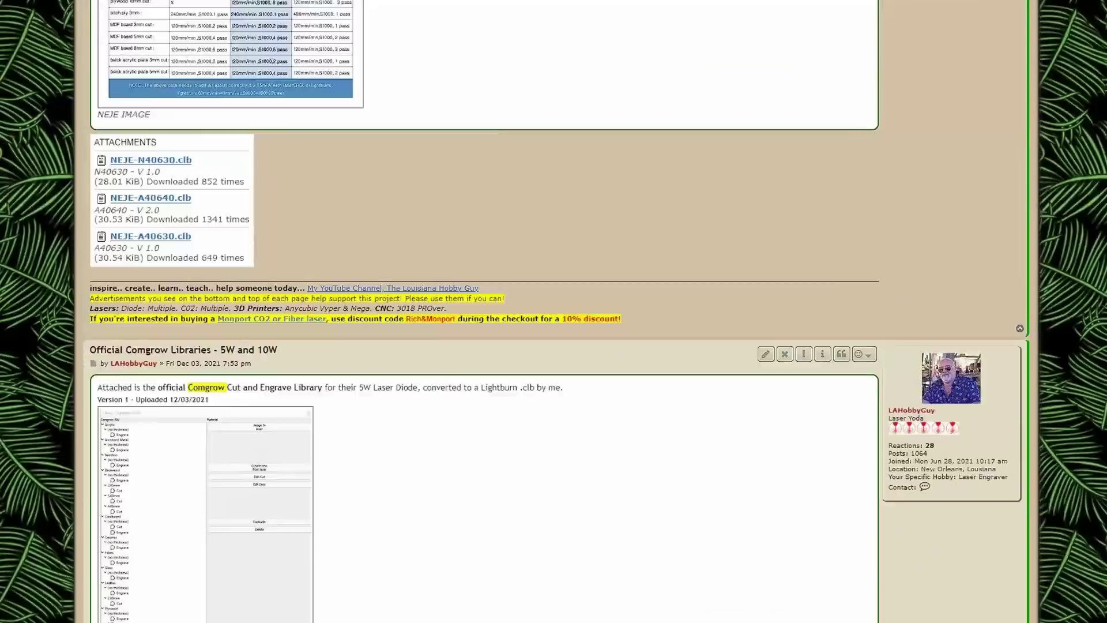
Jump to the top of the settings topic and use Main Forums to reach the board index
key("Home")
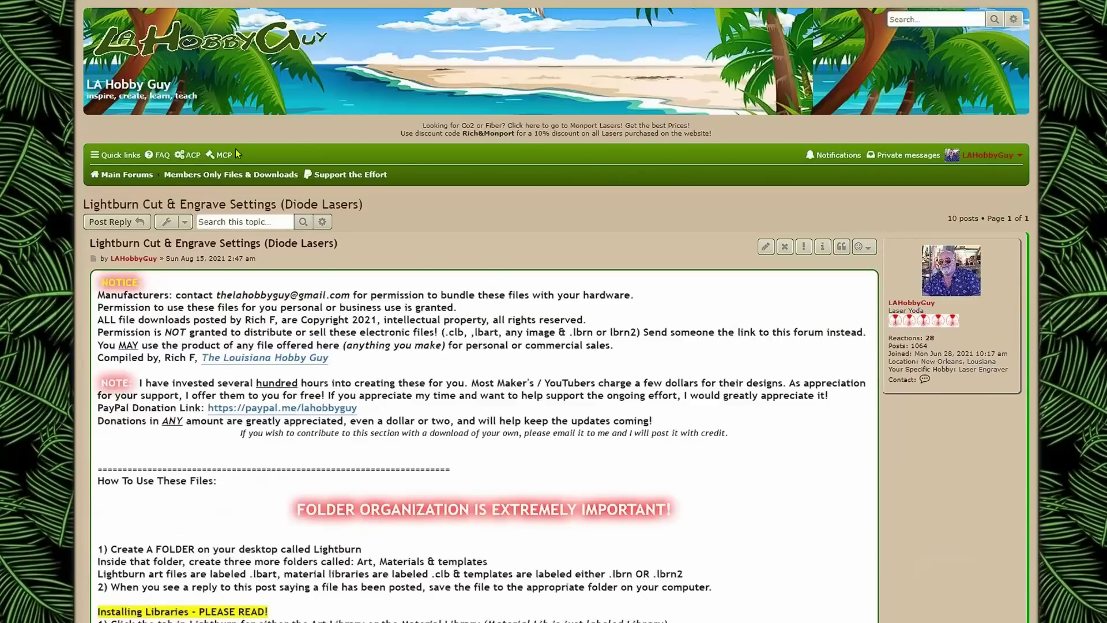
left_click(128, 174)
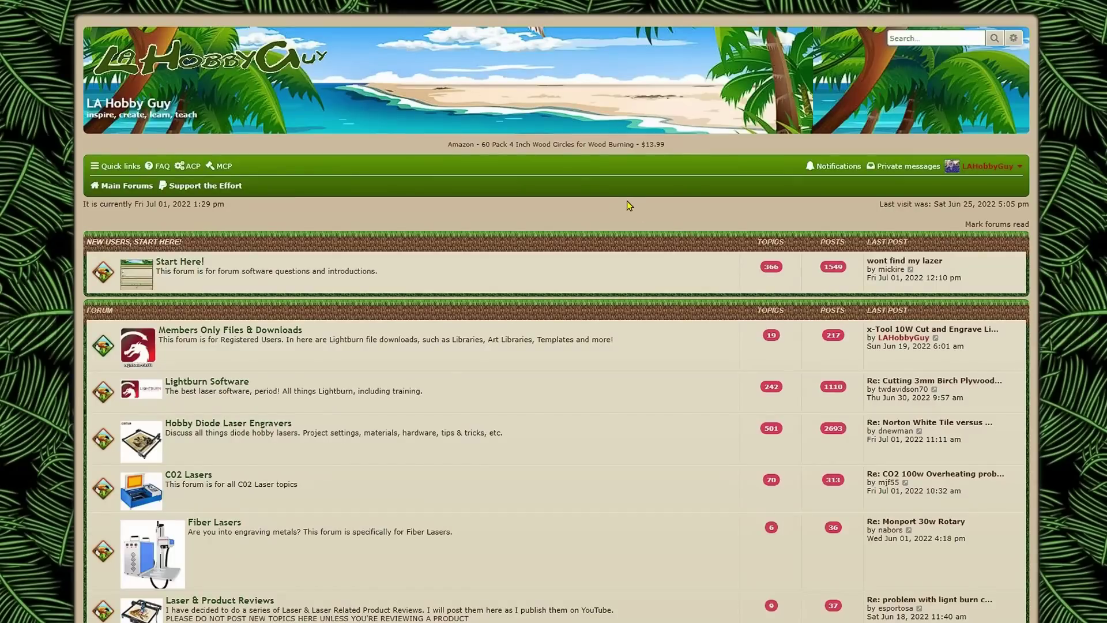